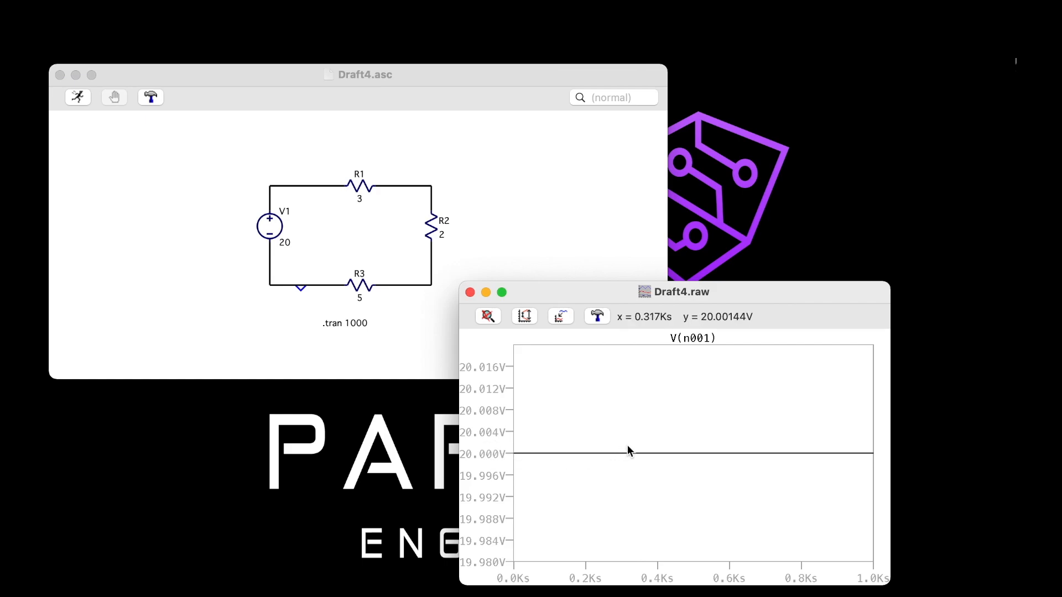
Plot the voltage across R1 as the only trace, and add the voltage across R2 to the same plot
left_click(324, 184)
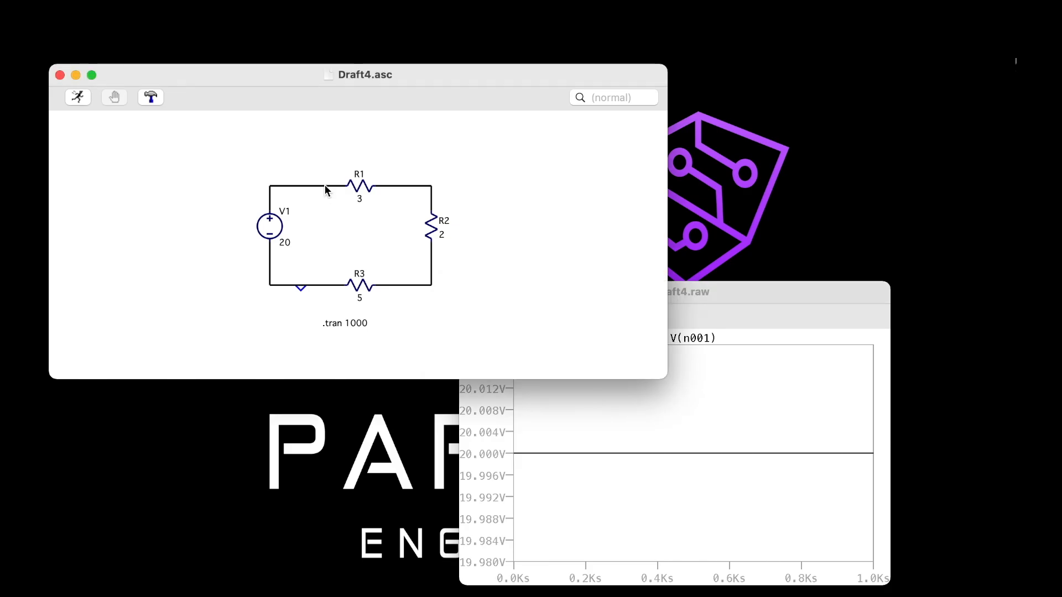
left_click_drag(326, 183, 390, 186)
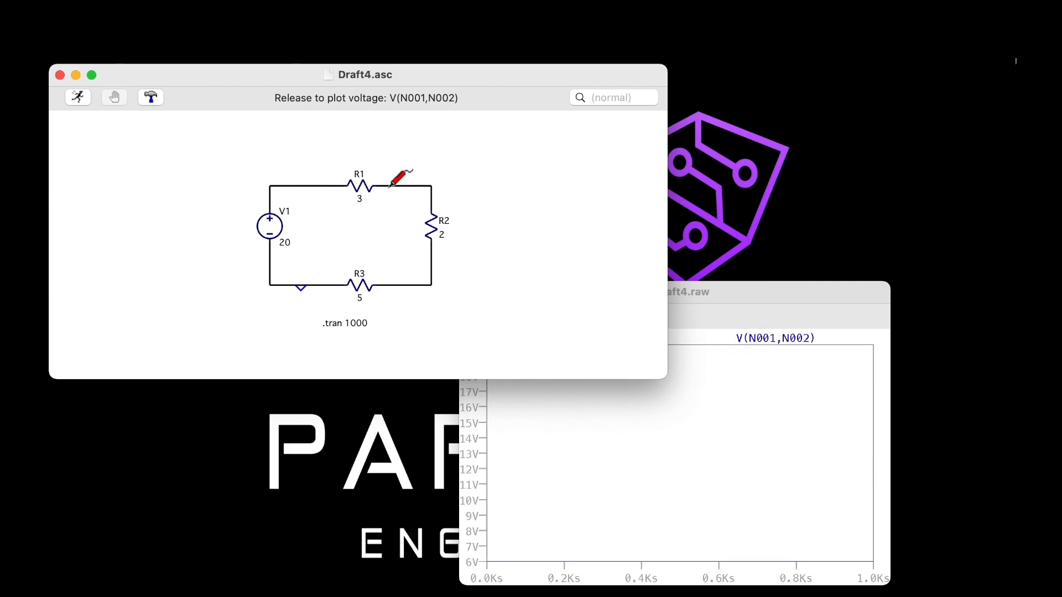
left_click(796, 307)
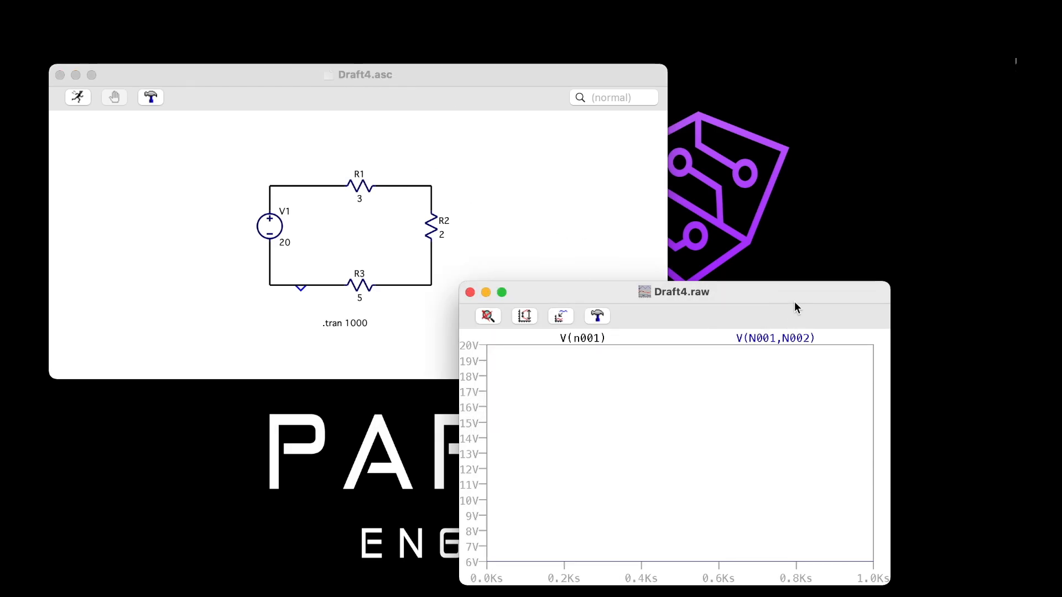
left_click(303, 186)
left_click_drag(307, 185, 390, 189)
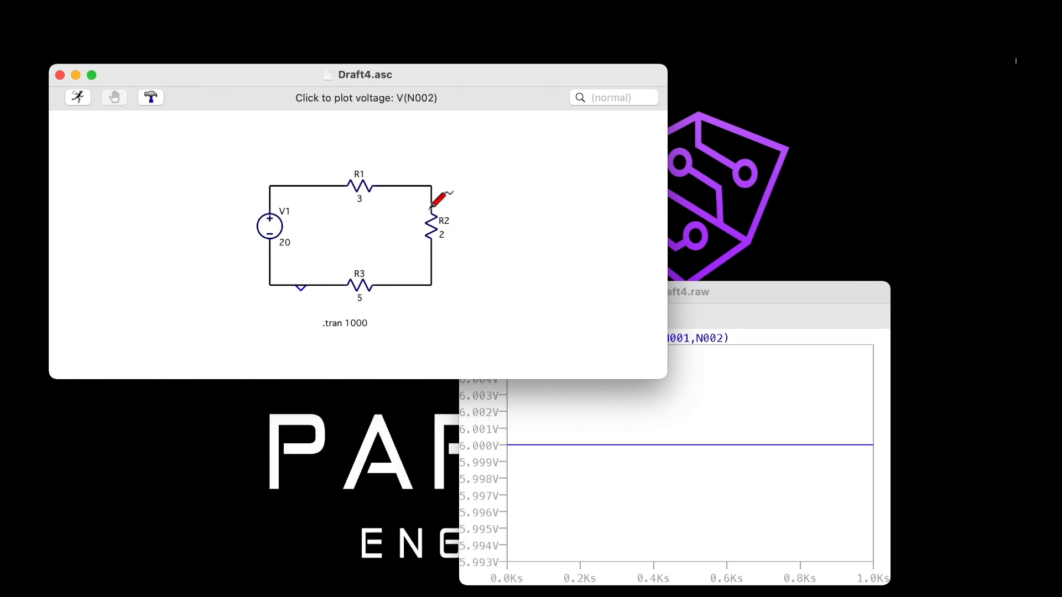
left_click_drag(431, 205, 433, 256)
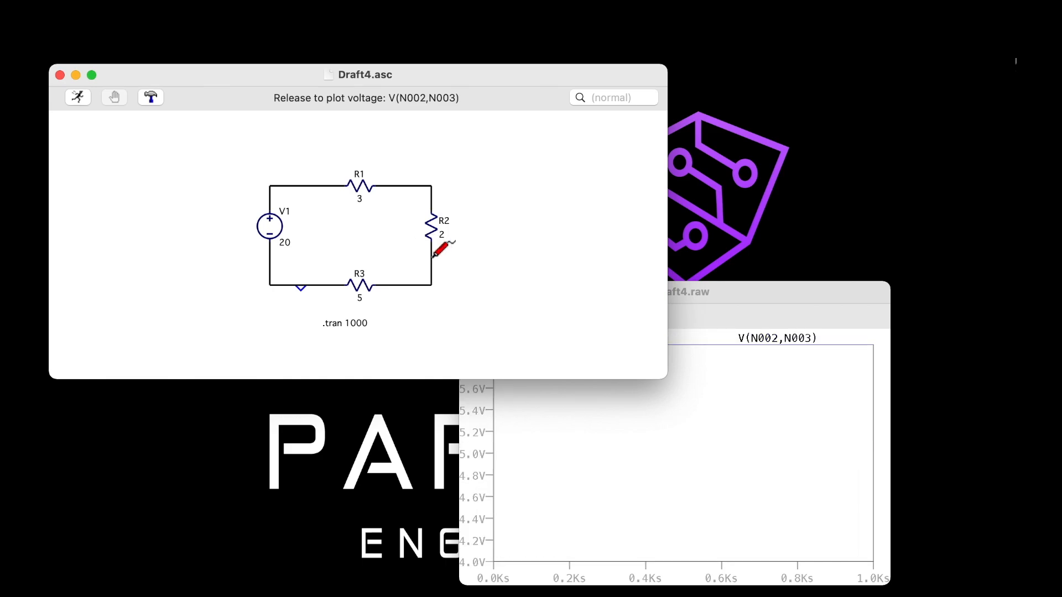
left_click(722, 286)
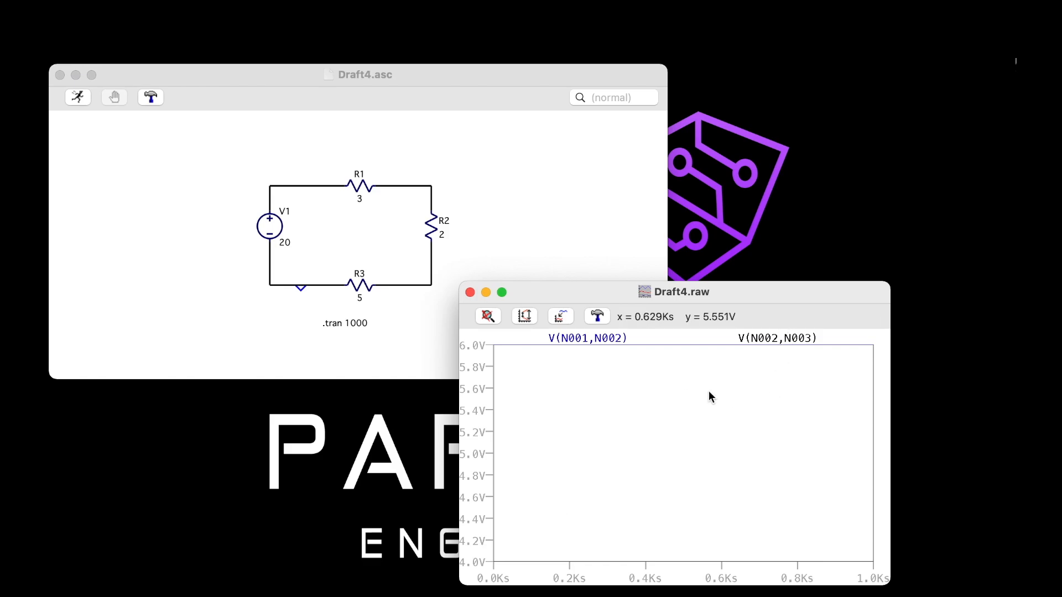
right_click(669, 393)
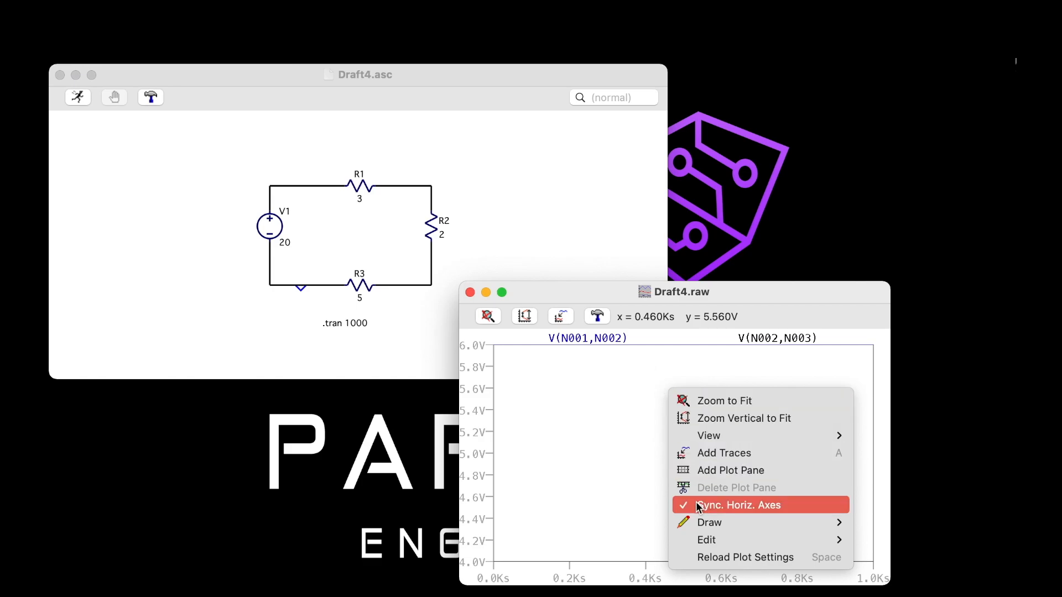
left_click(612, 333)
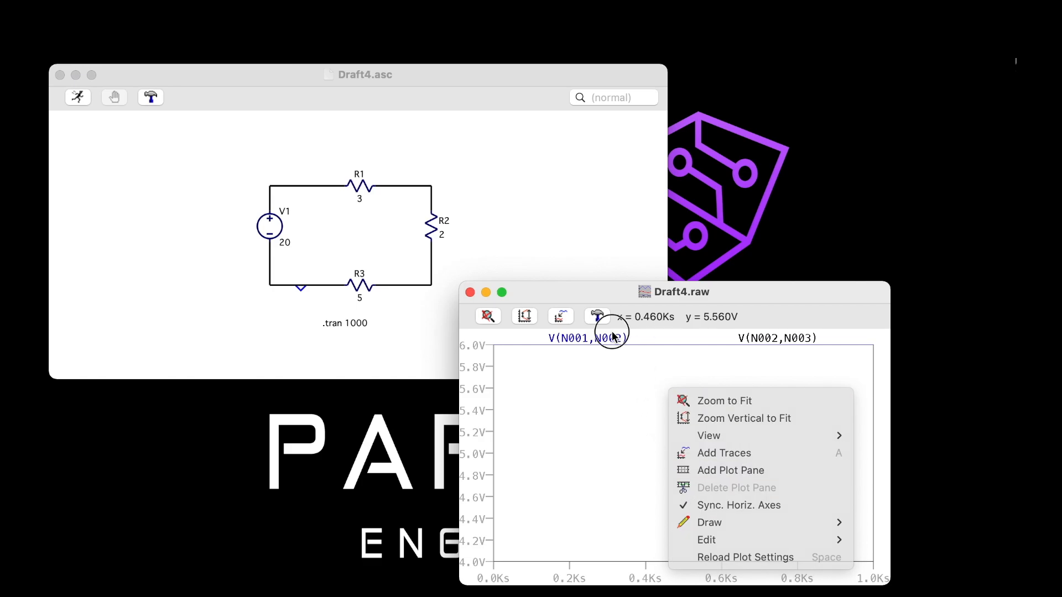
right_click(606, 338)
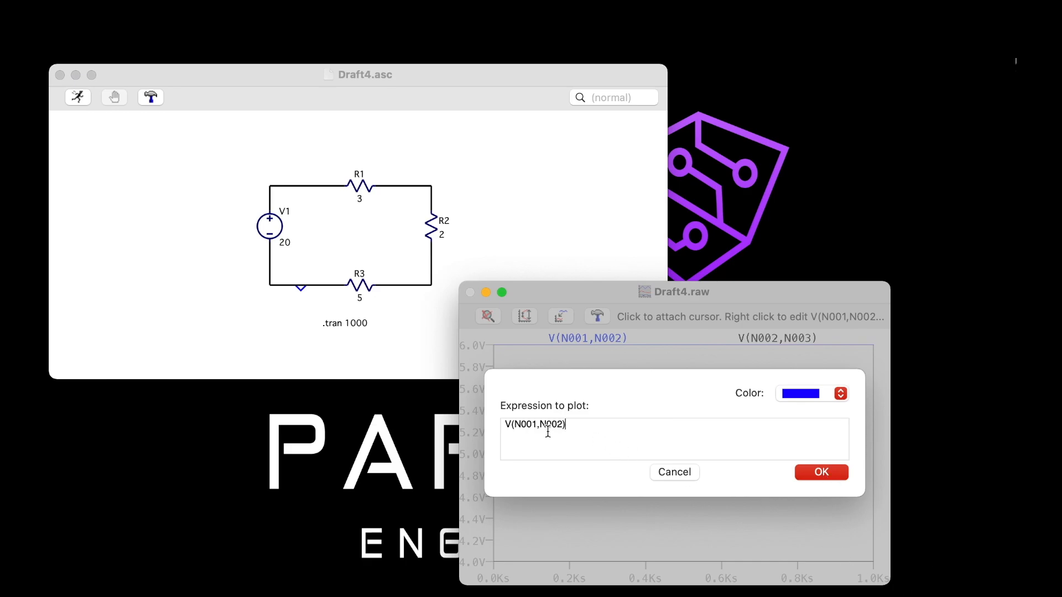
left_click(672, 471)
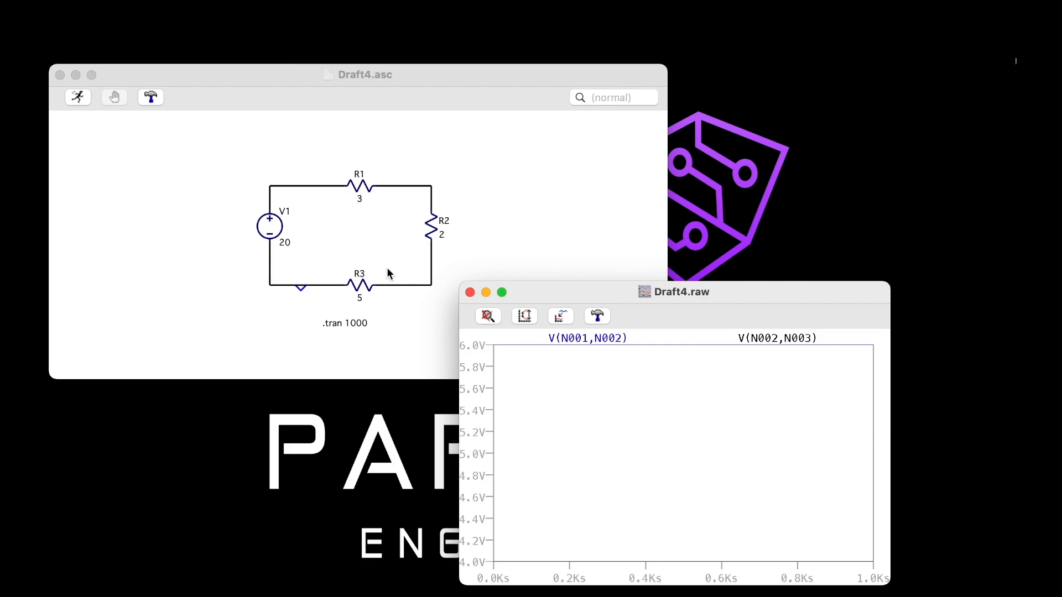
Add the voltage across R3 to the plot and isolate it as the only trace
left_click(399, 294)
left_click_drag(393, 282, 321, 283)
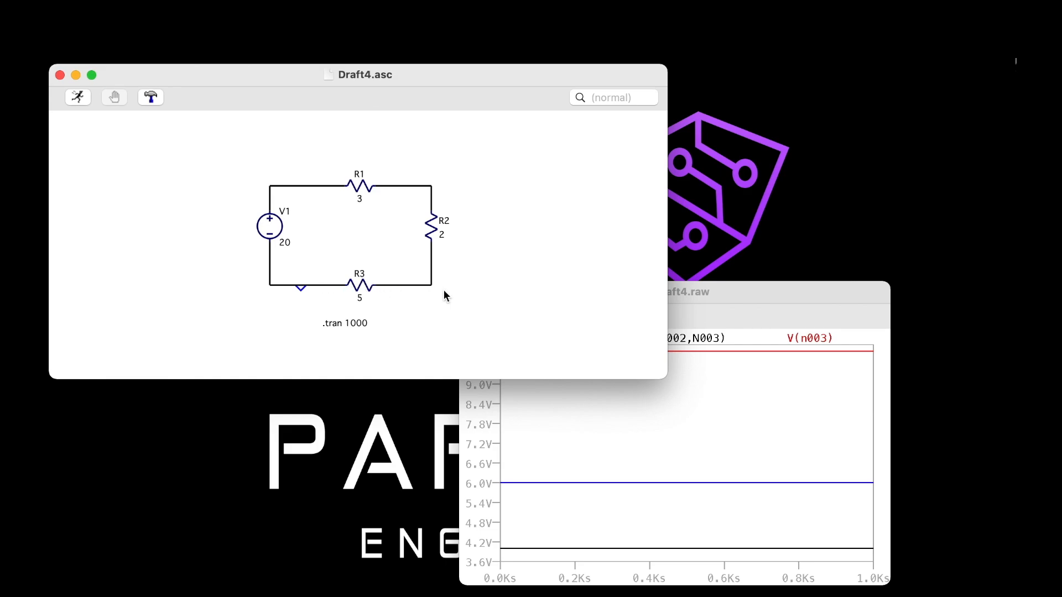
left_click(686, 288)
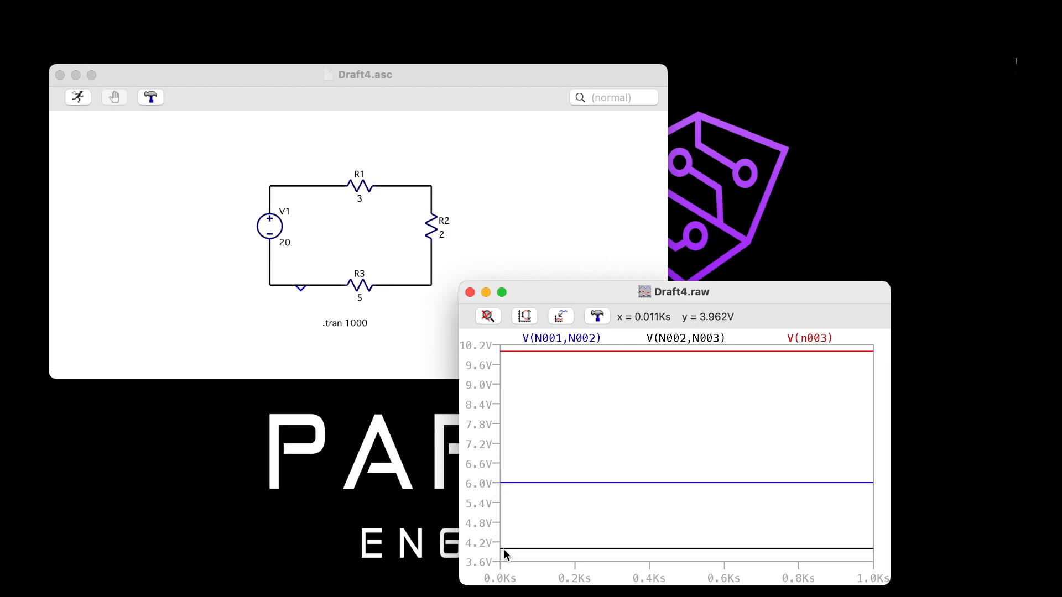
left_click(402, 285)
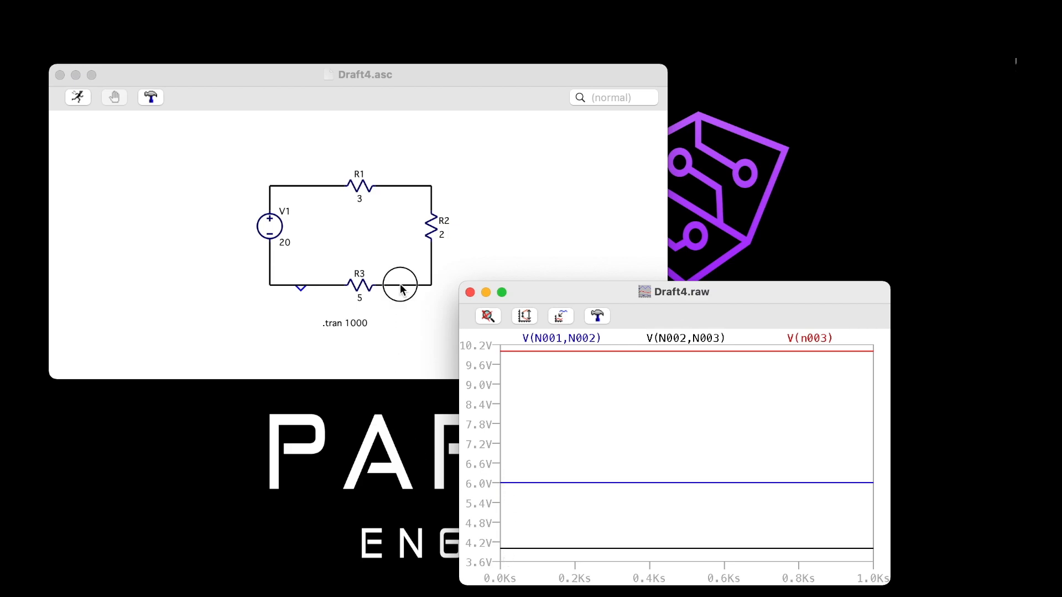
left_click(390, 284)
left_click_drag(389, 284, 339, 285)
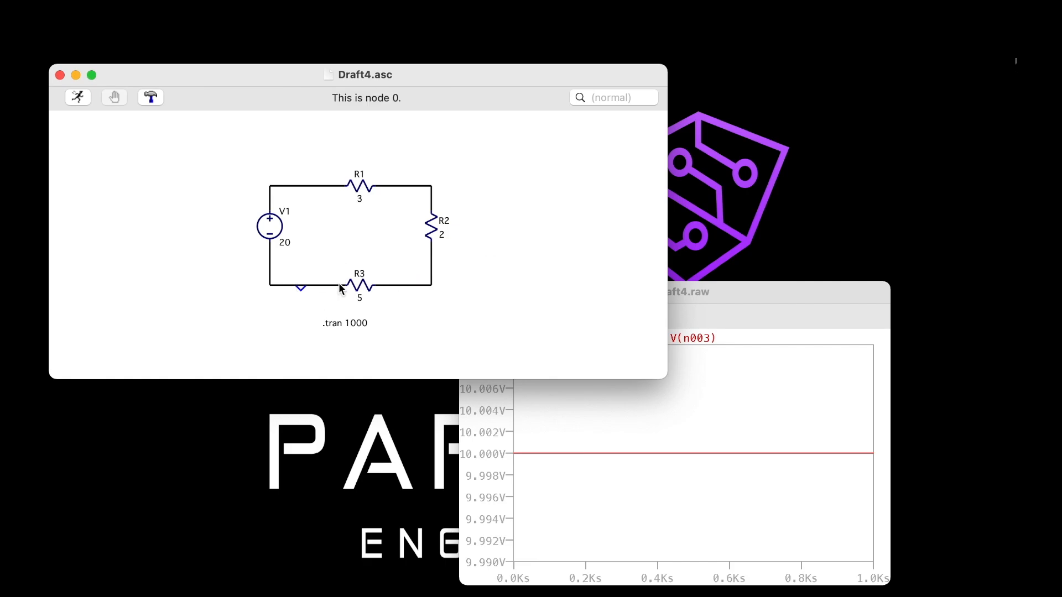
left_click(784, 296)
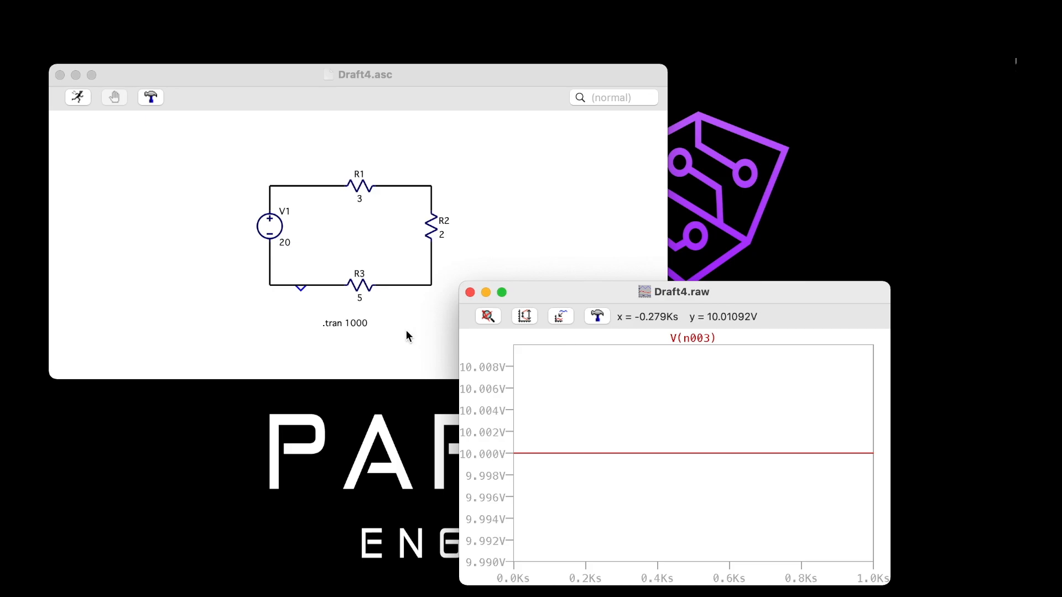
Plot the current through R1 as the only trace in the waveform window
left_click(275, 303)
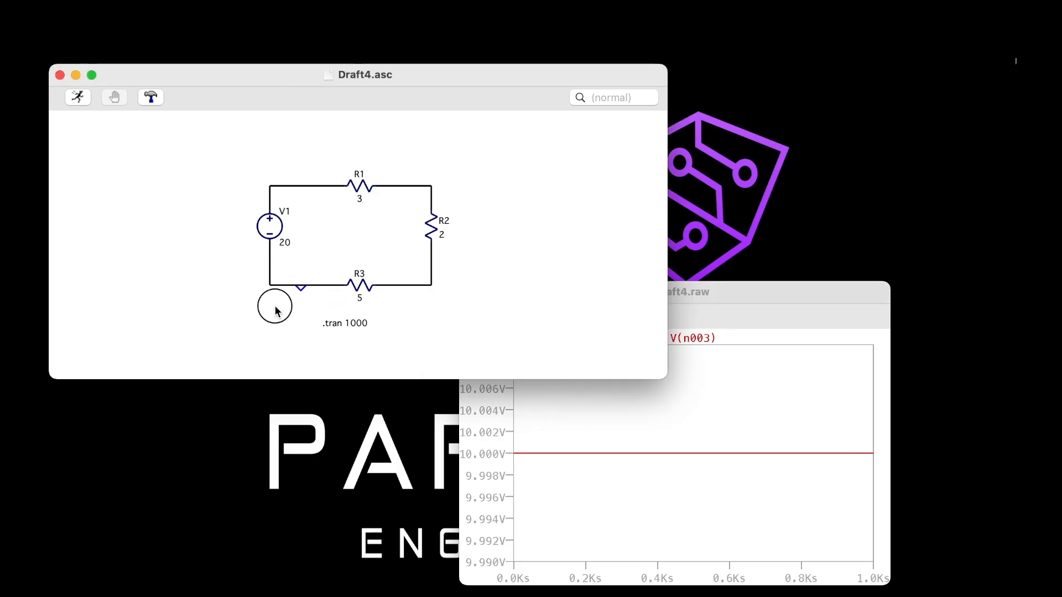
left_click(272, 224)
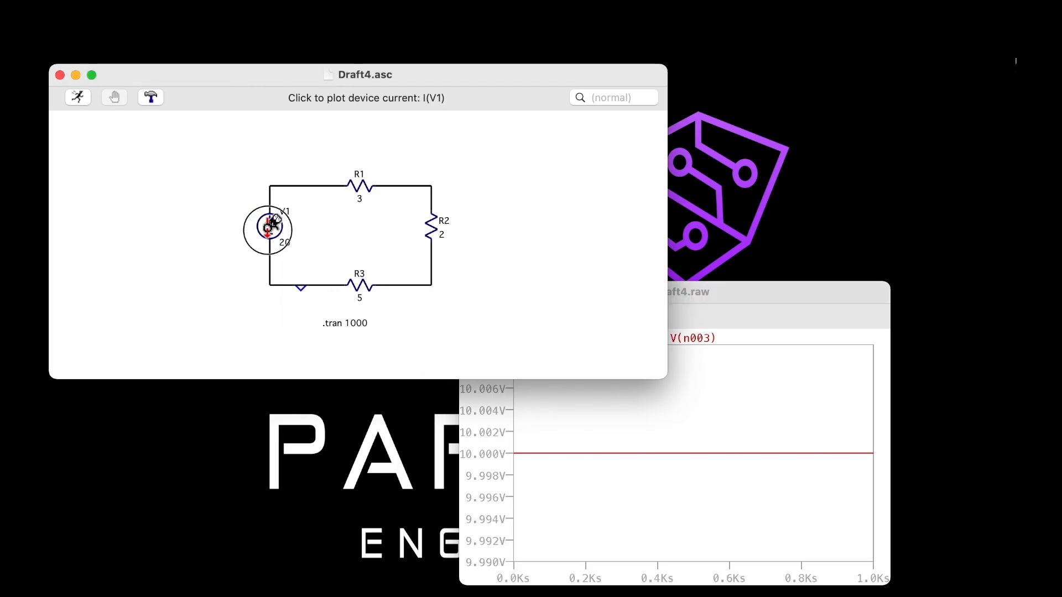
left_click(360, 180)
left_click(359, 181)
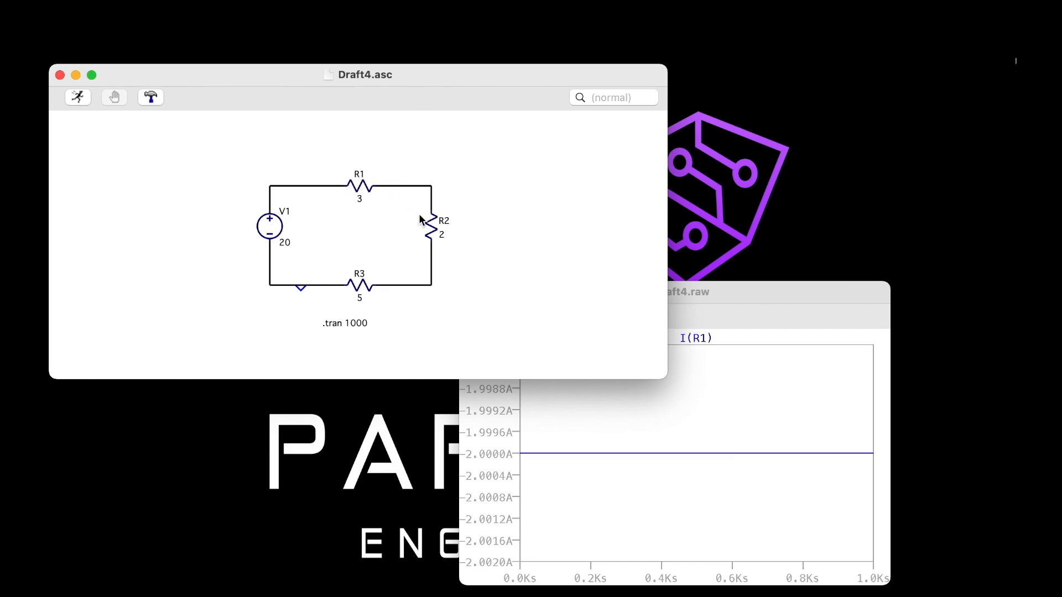
Plot the current through R2 as the only trace, and replace it with the current through R3
left_click(437, 224)
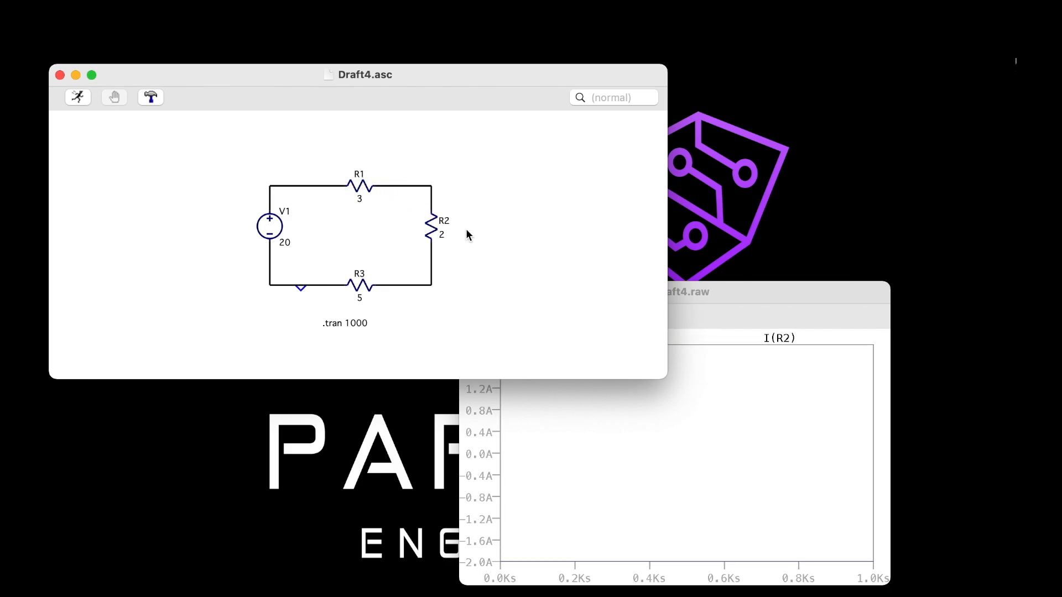
left_click(710, 292)
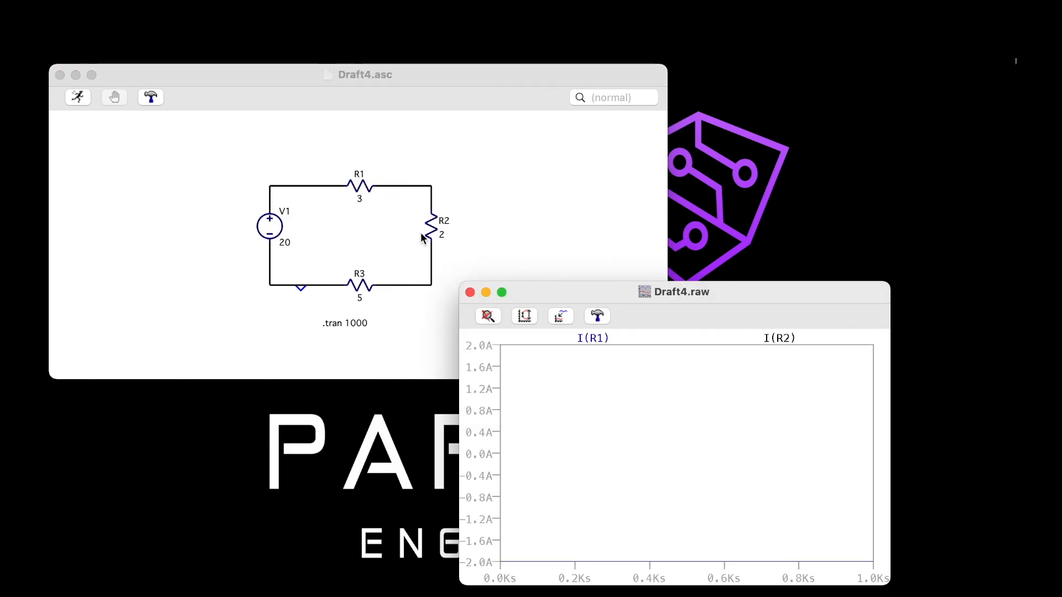
left_click(436, 230)
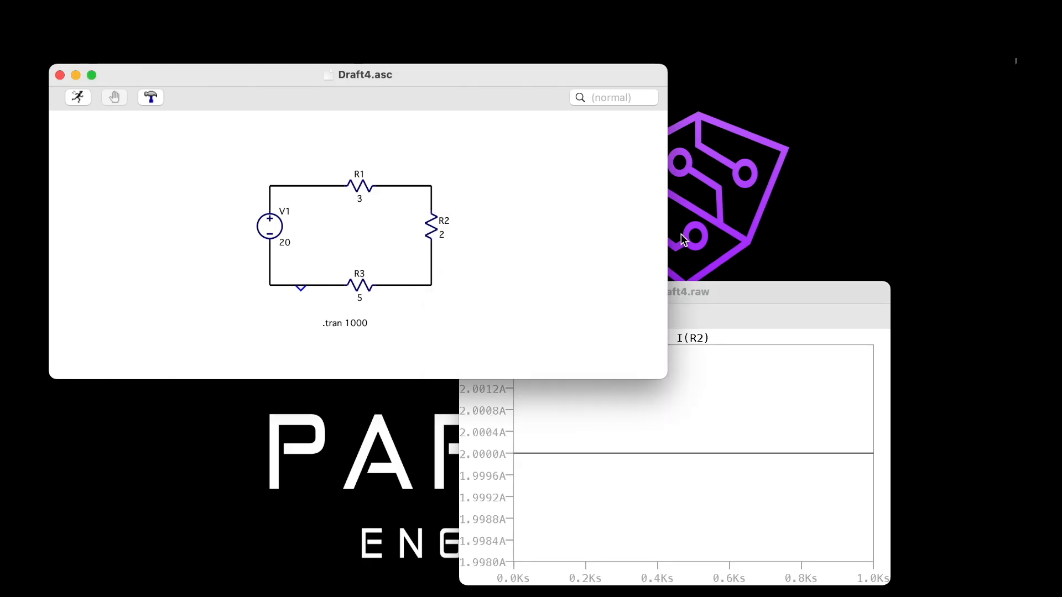
left_click_drag(742, 285, 755, 308)
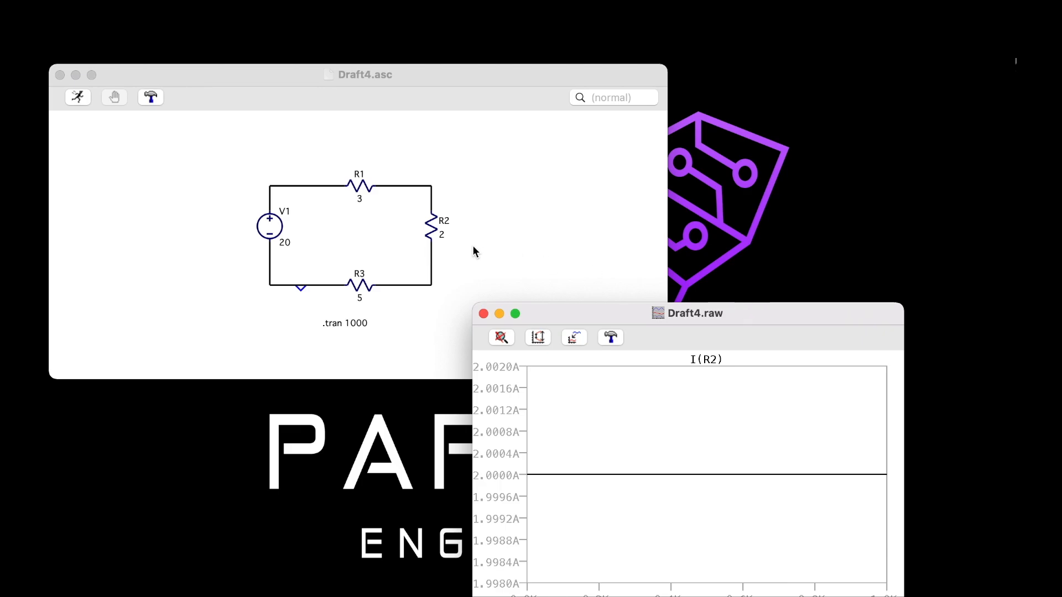
left_click(358, 278)
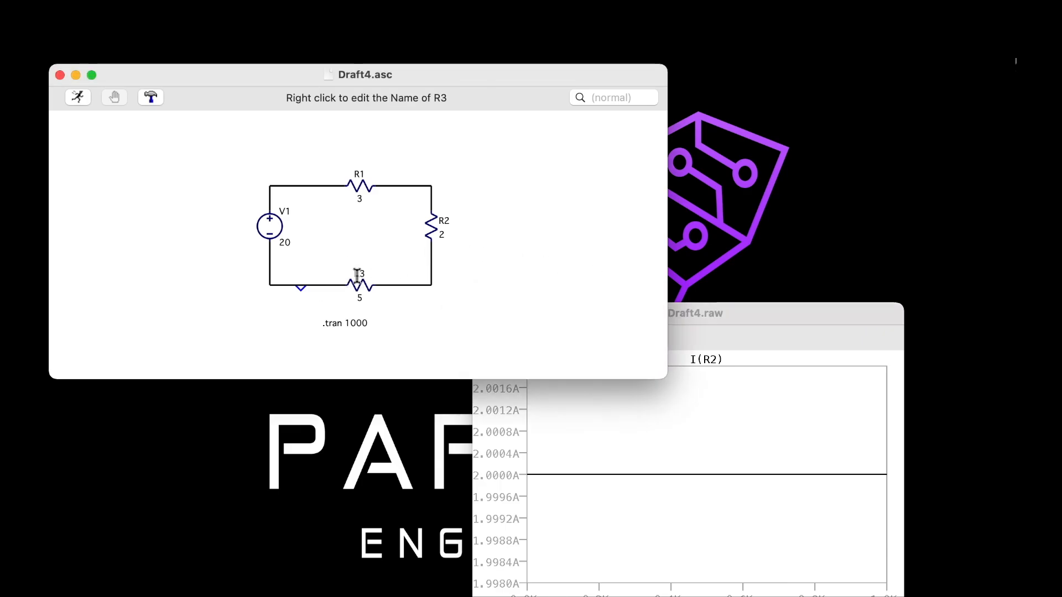
left_click(360, 279)
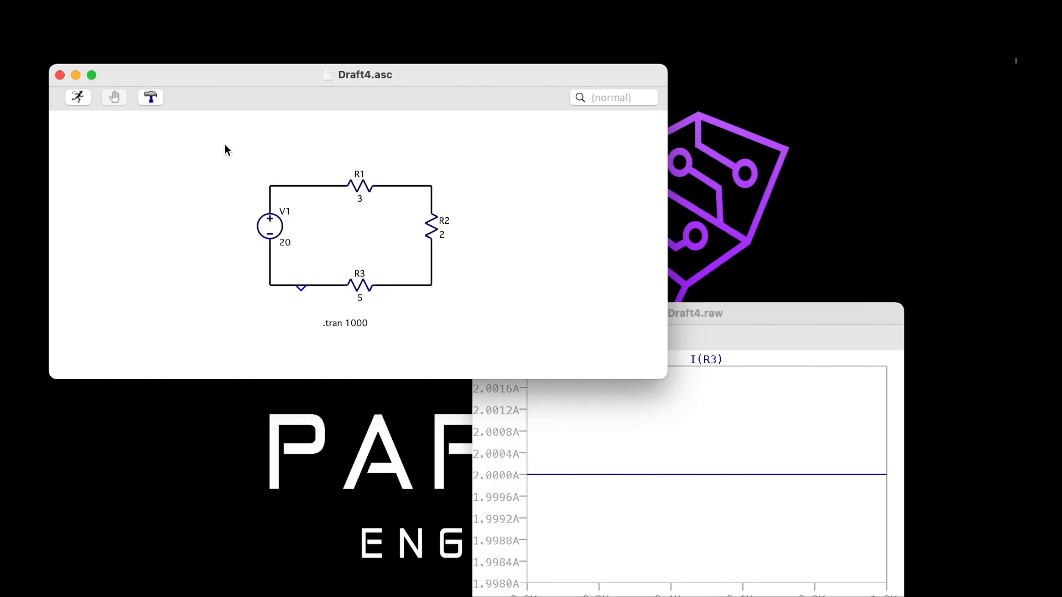
Add the comment text "Voltage R1 = 6V" above R1 on the schematic, copying its wording for reuse
right_click(271, 153)
mouse_move(318, 234)
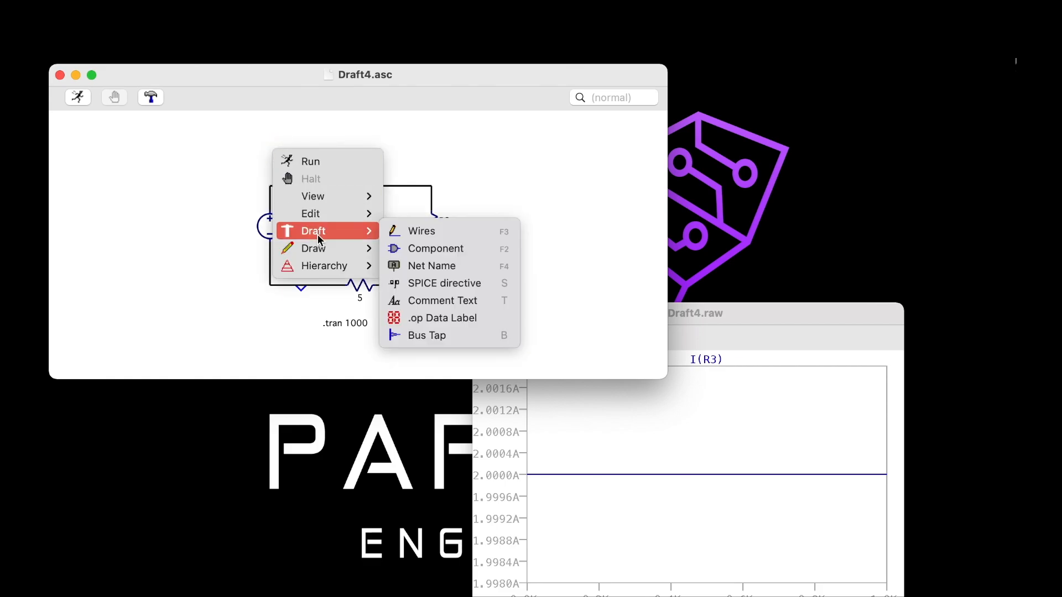
left_click(416, 302)
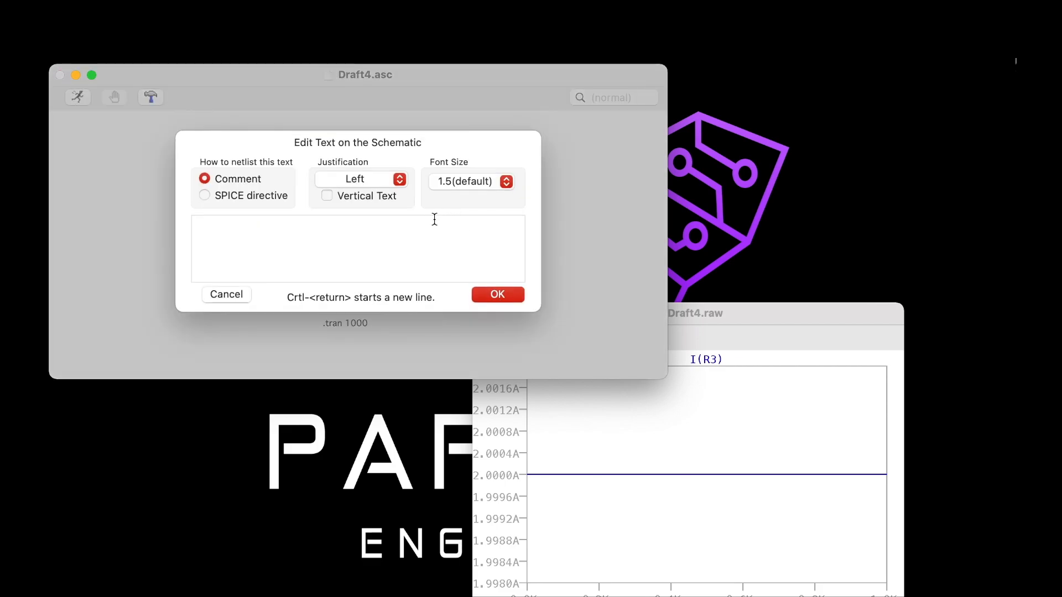
type("Voltage R")
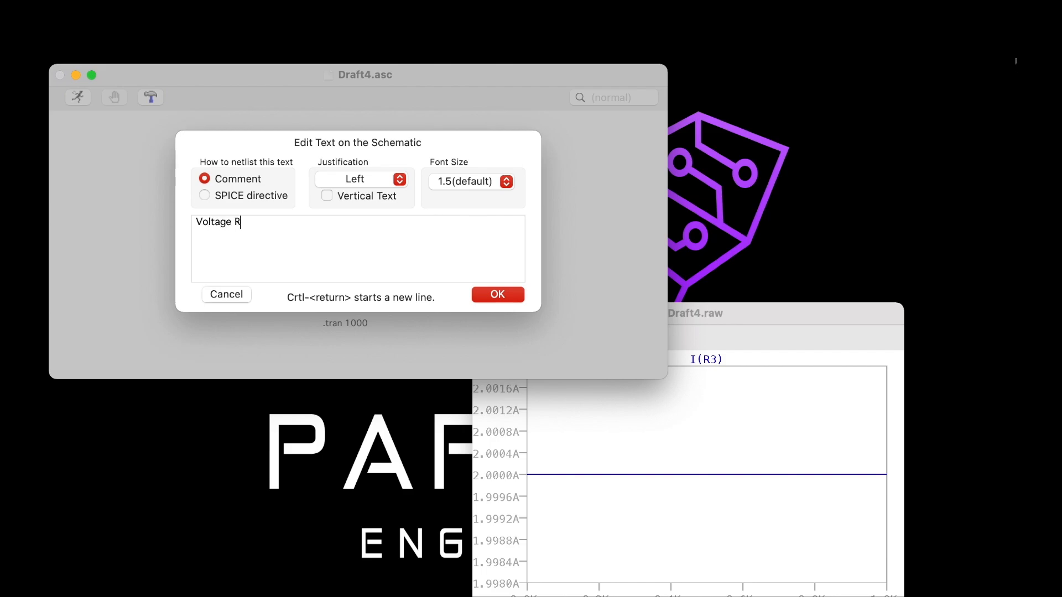
type("s")
key("BackSpace")
type("1 = 6V")
key("super+a")
key("super+c")
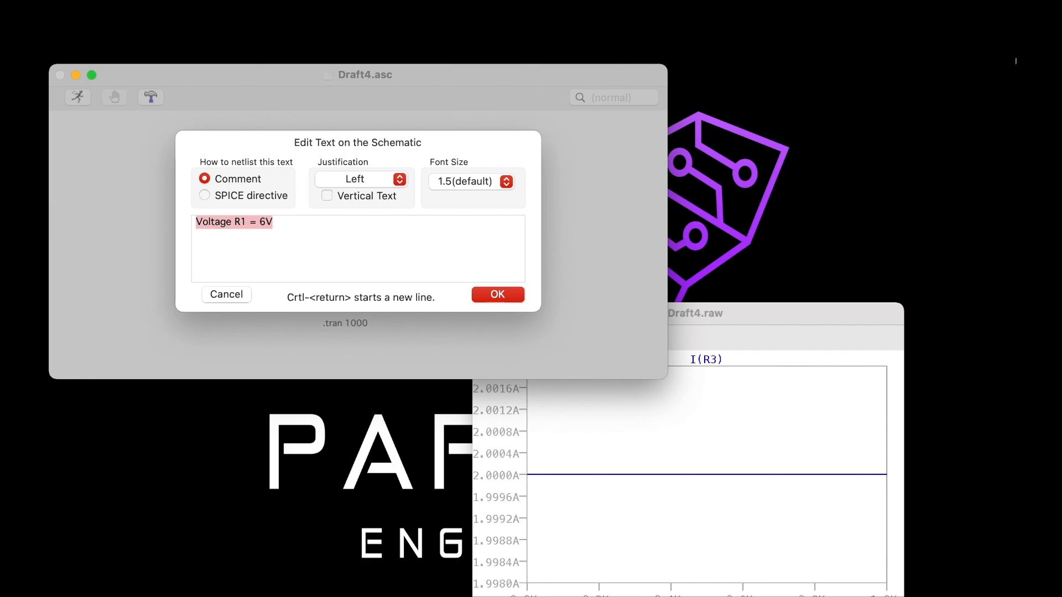
left_click(507, 296)
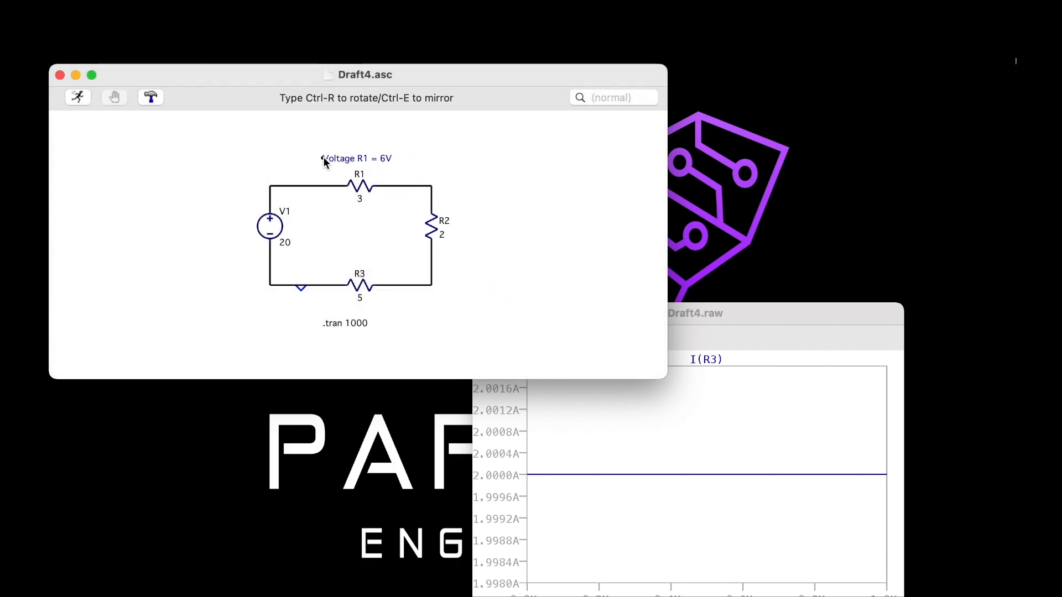
left_click(323, 151)
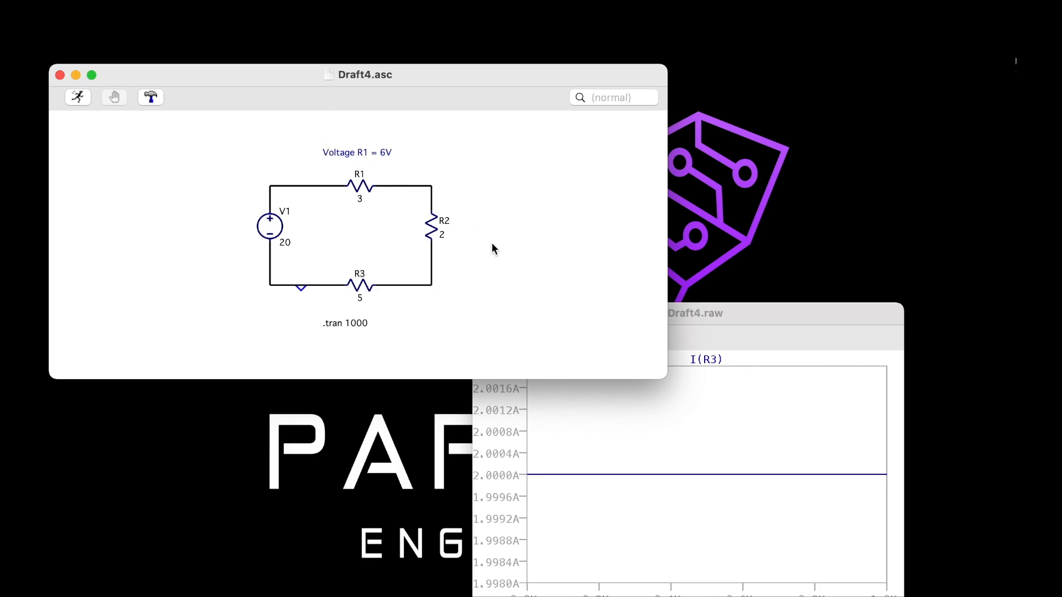
Add the comment text "Voltage R2 = 4V" beside R2 on the schematic, adapting the copied R1 wording
right_click(467, 255)
mouse_move(498, 349)
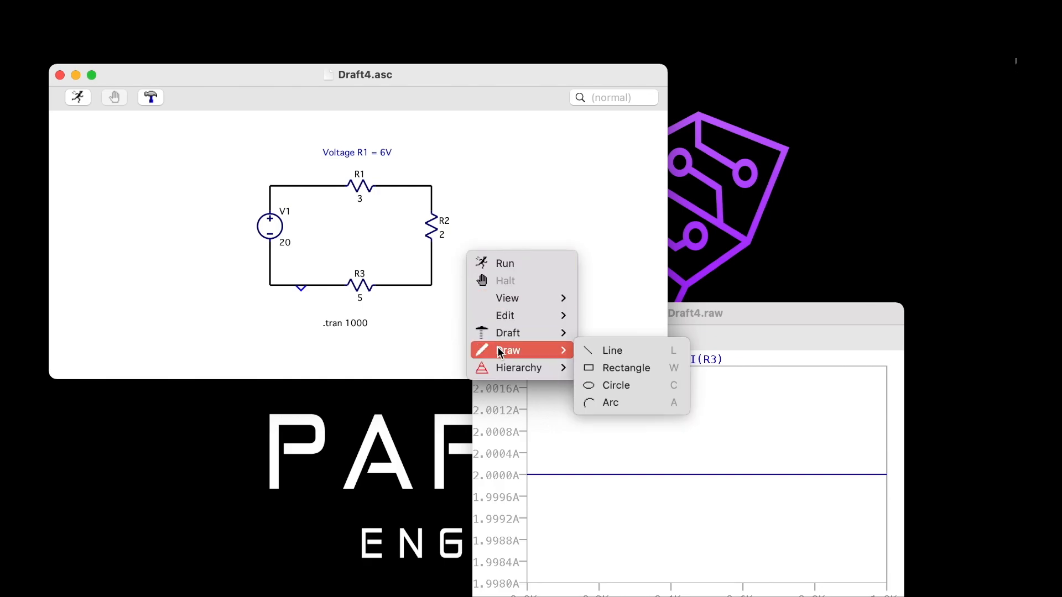
mouse_move(568, 339)
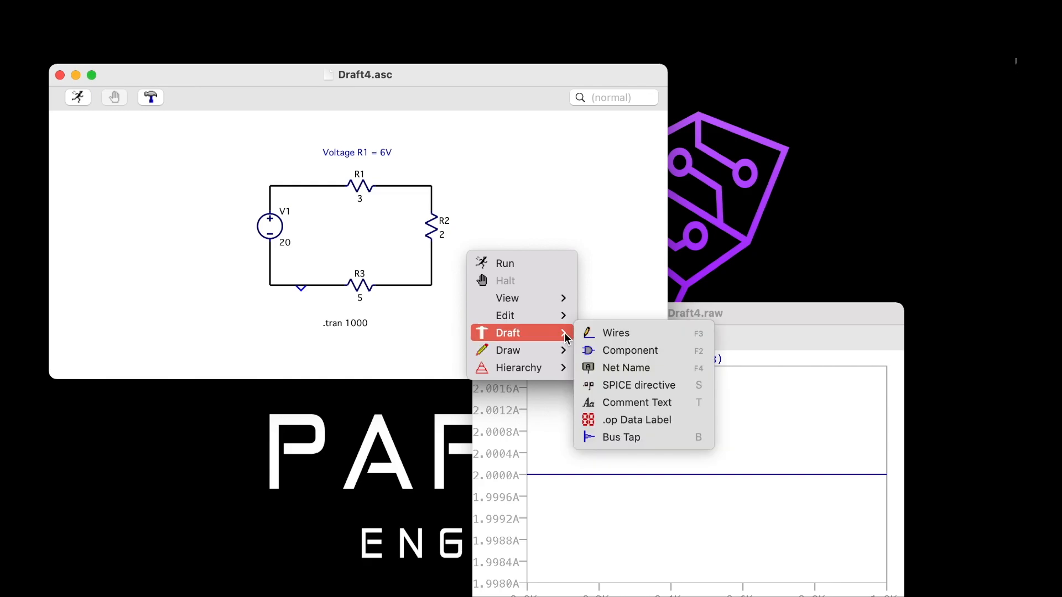
left_click(622, 398)
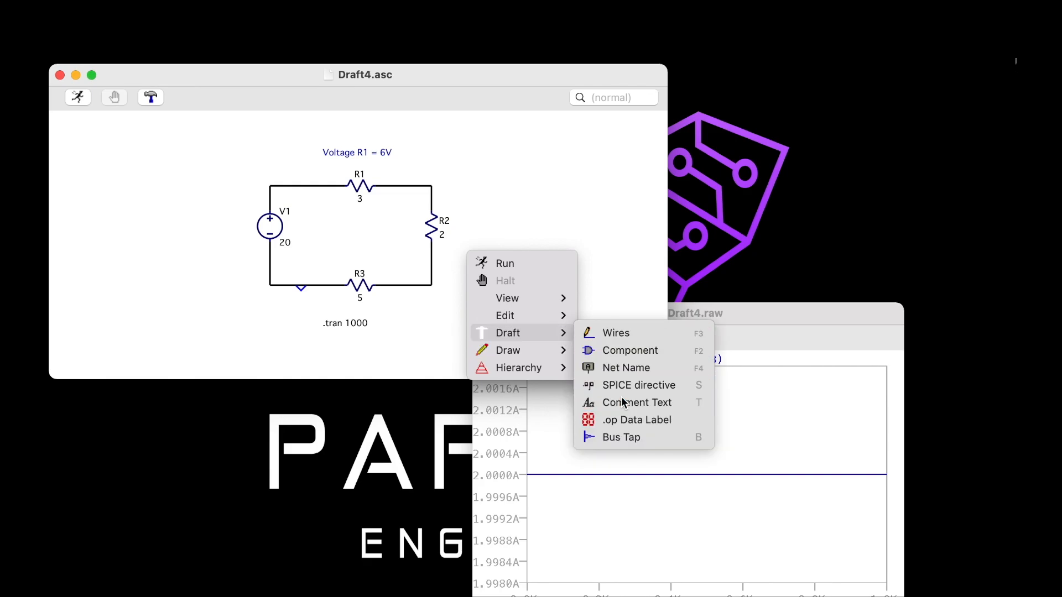
type("Voltage R1 = 6V")
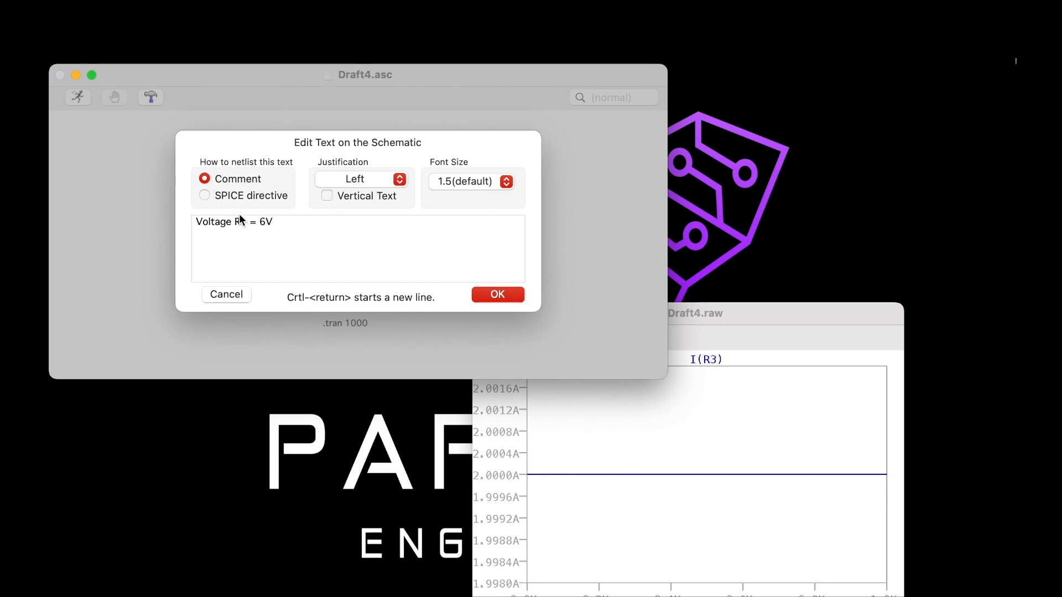
key("BackSpace")
type("2")
left_click_drag(266, 218, 265, 213)
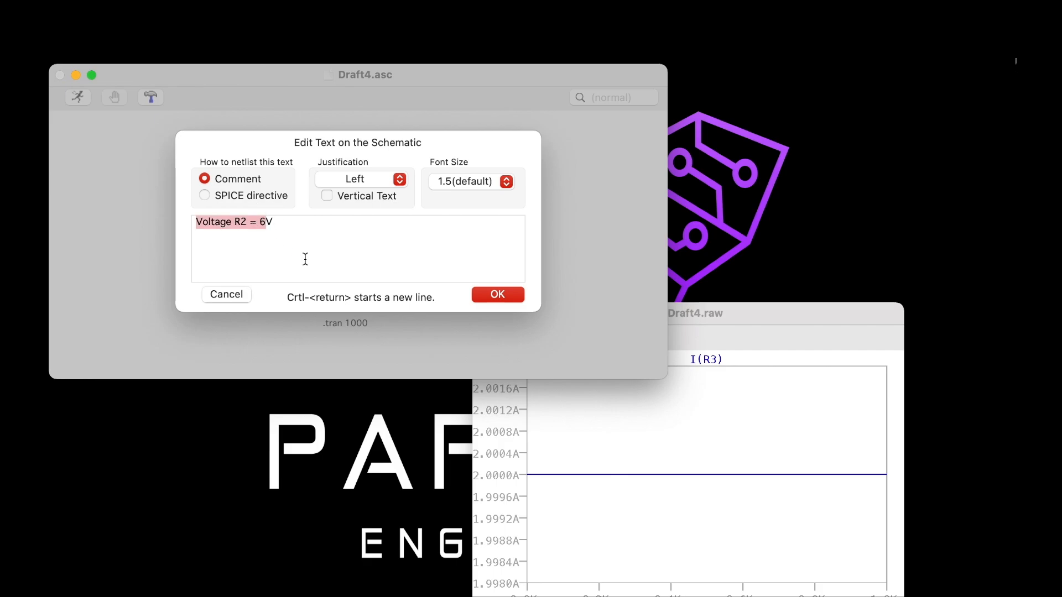
key("Right")
key("BackSpace")
type("4")
key("Return")
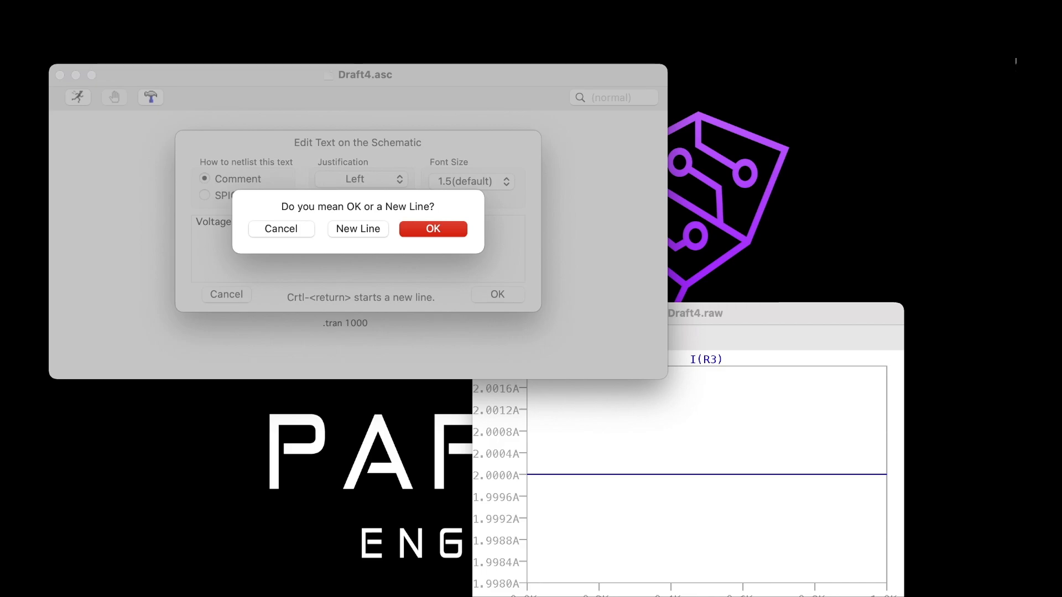
key("Return")
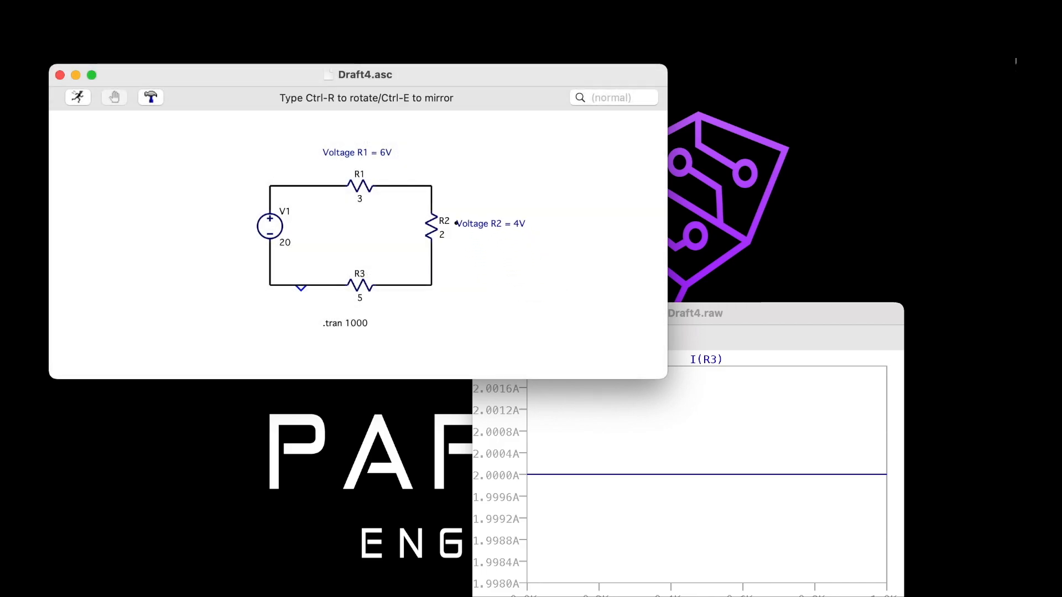
left_click(456, 230)
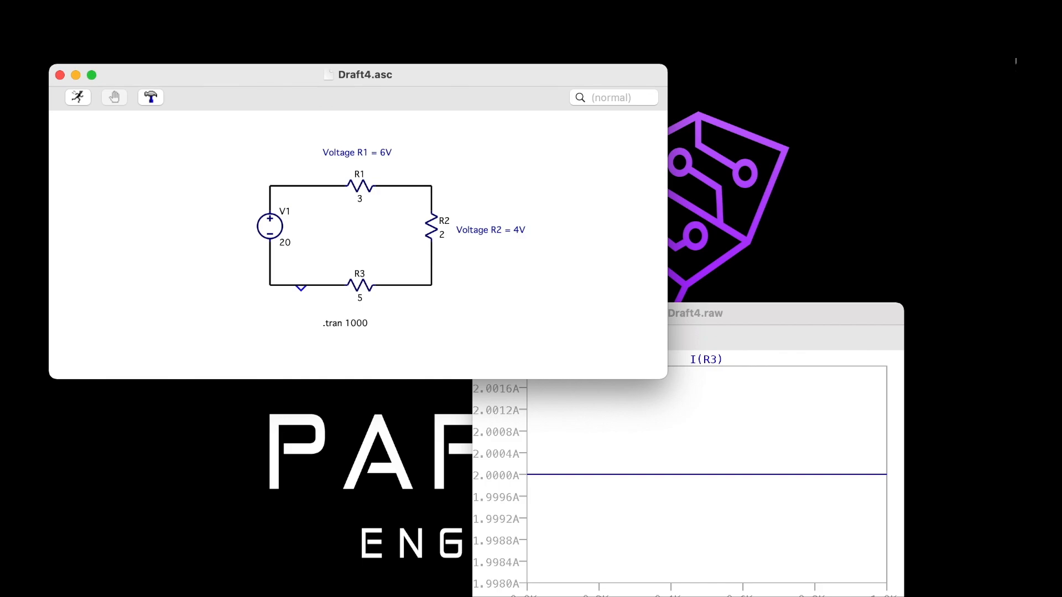
Add the text "Voltage R3 = 10V" as a SPICE directive just below R3, adapting the copied R1 wording
right_click(348, 239)
mouse_move(387, 321)
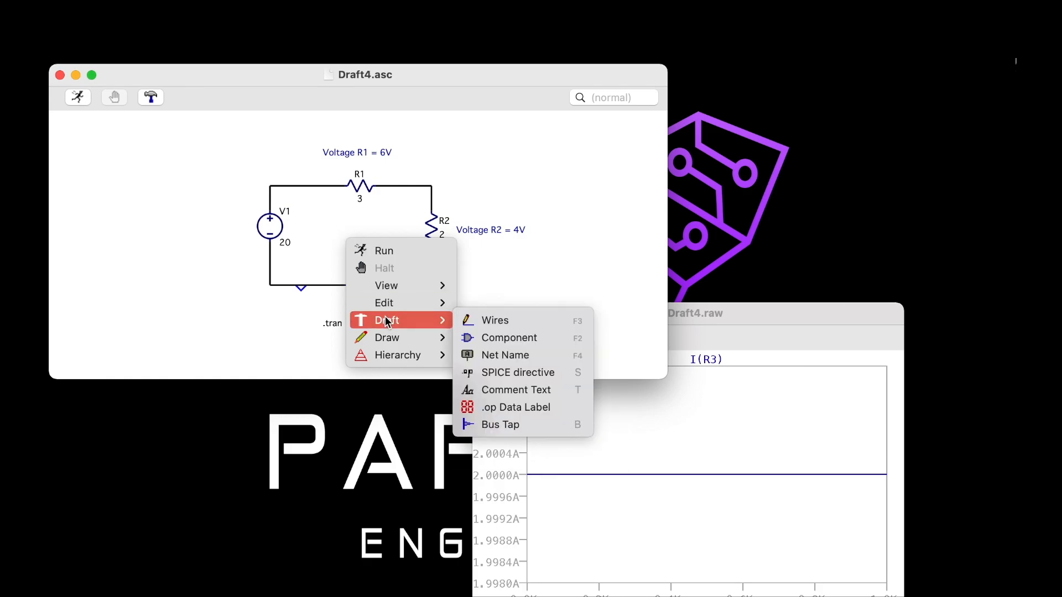
left_click(500, 368)
key("super+v")
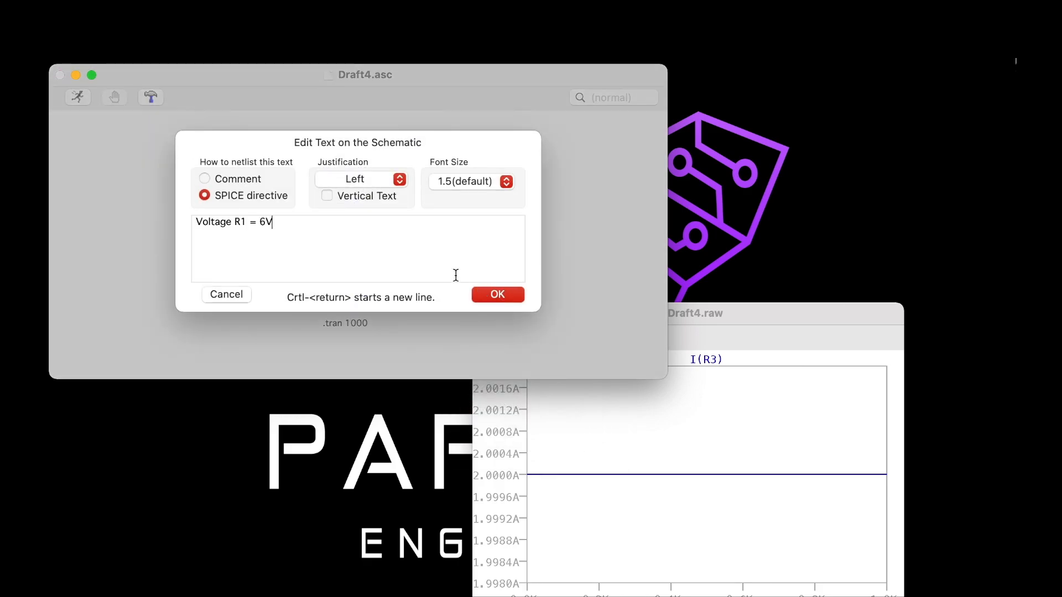
left_click(245, 221)
key("BackSpace")
type("3")
left_click(266, 221)
key("BackSpace")
type("10")
key("Return")
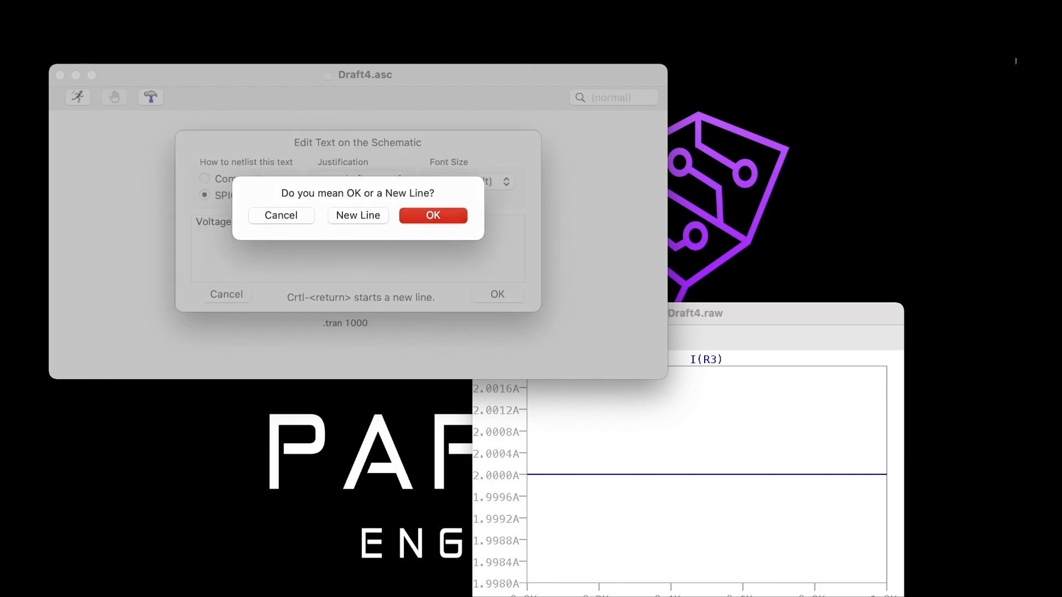
key("Return")
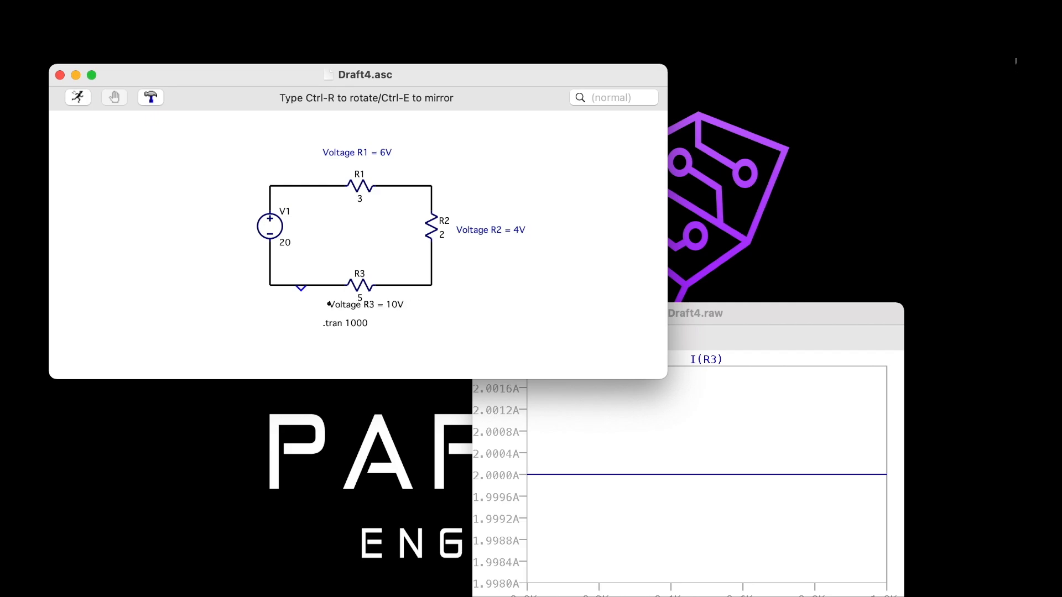
left_click(327, 304)
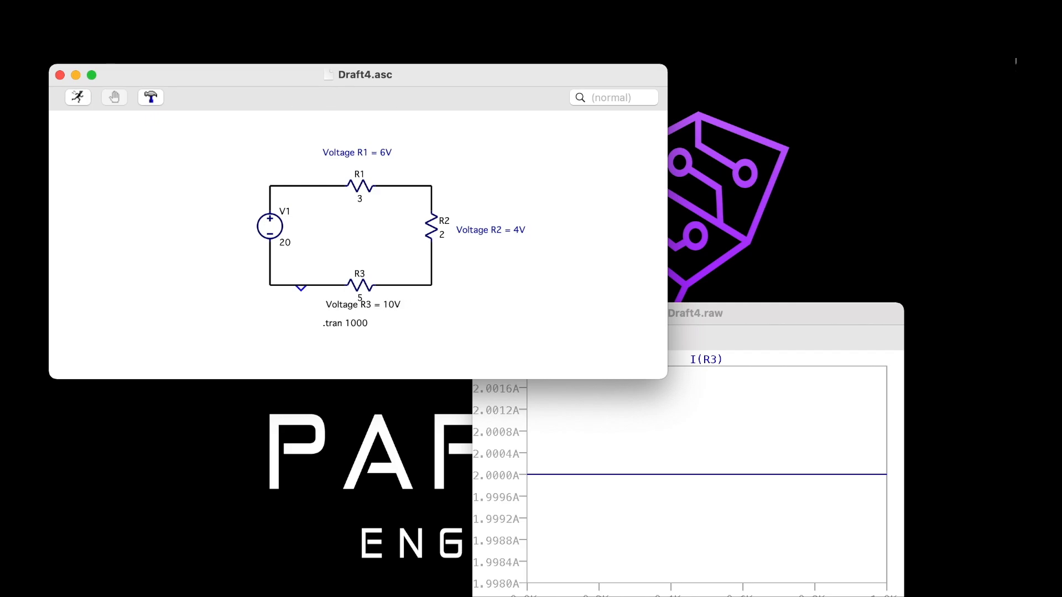
Add the comment text "Current = 2A" beside the voltage source V1, outside the circuit loop
right_click(331, 216)
mouse_move(380, 280)
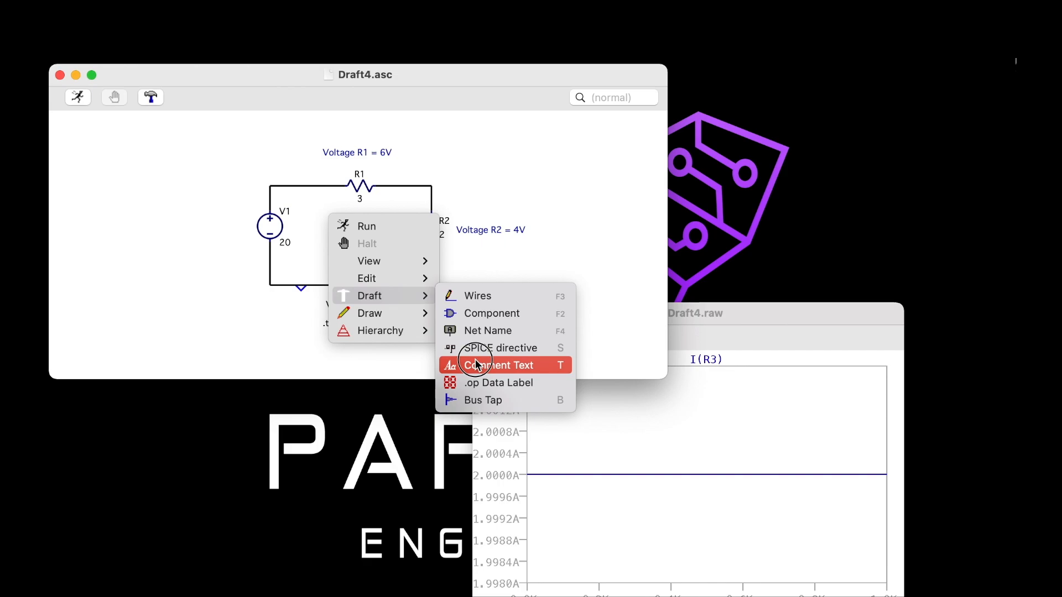
left_click(478, 366)
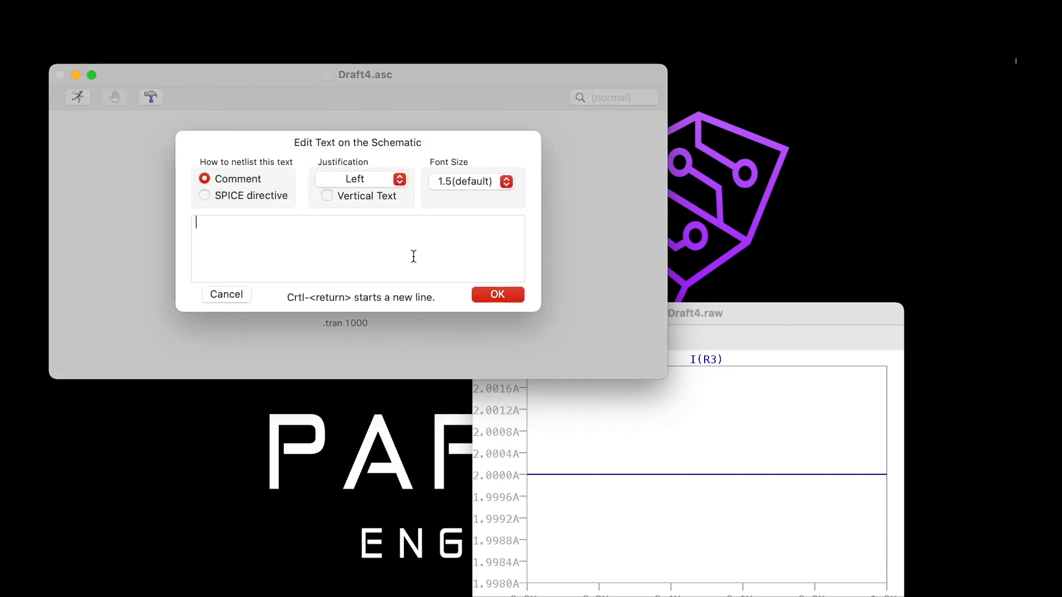
type("Curre")
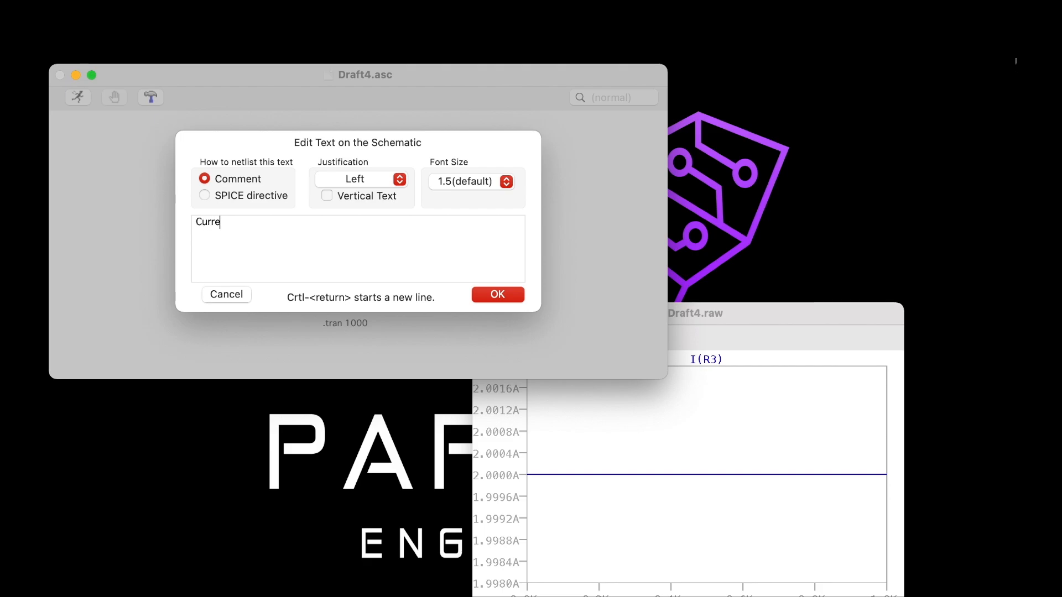
type("nt =  2A")
key("Return")
key("Return")
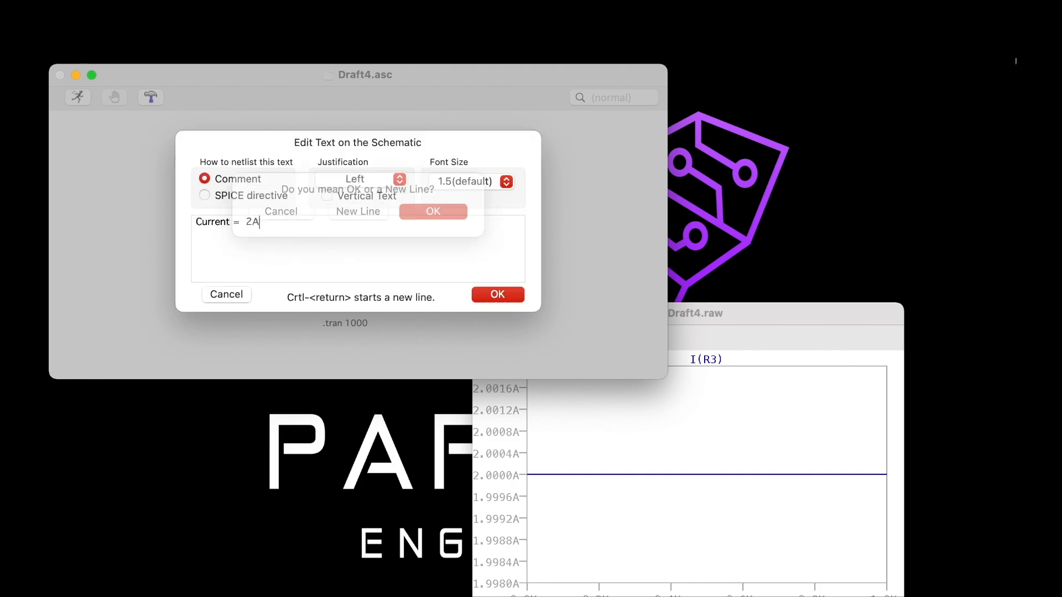
left_click(177, 236)
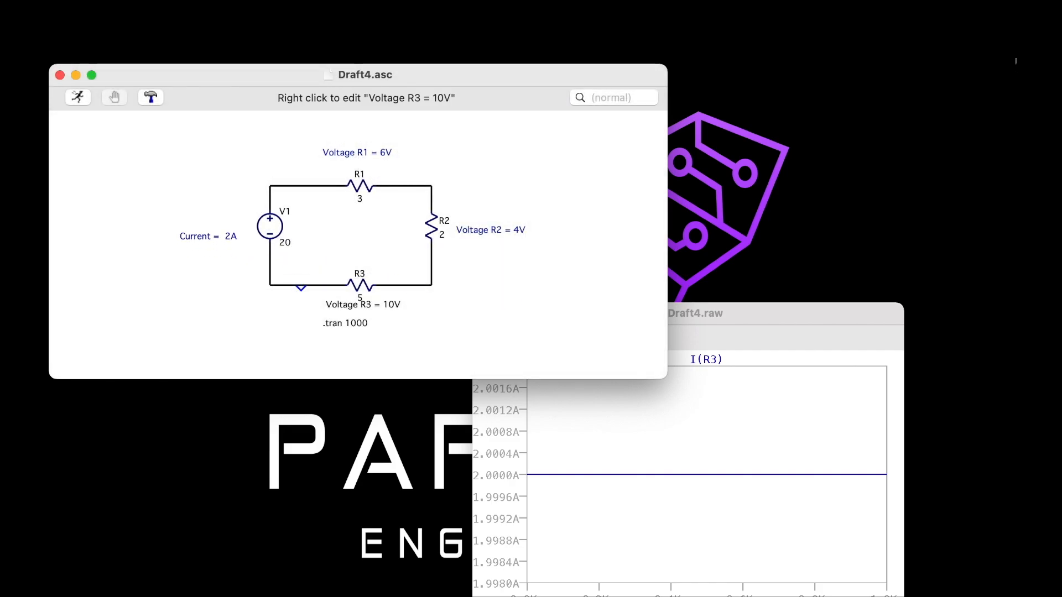
Change the "Voltage R3 = 10V" text from a SPICE directive to a comment
right_click(363, 304)
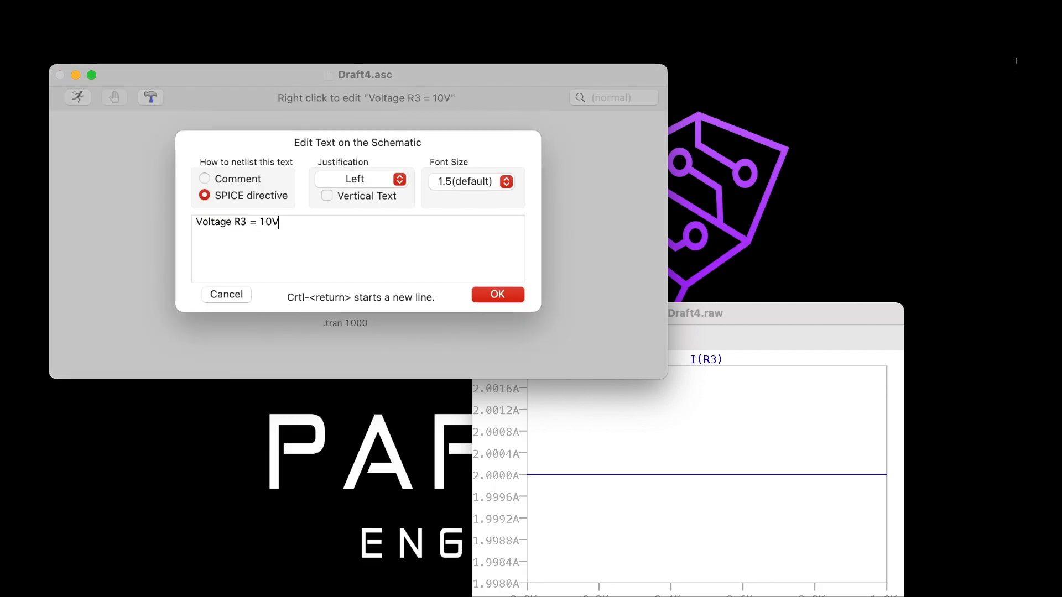
left_click(205, 179)
key("Return")
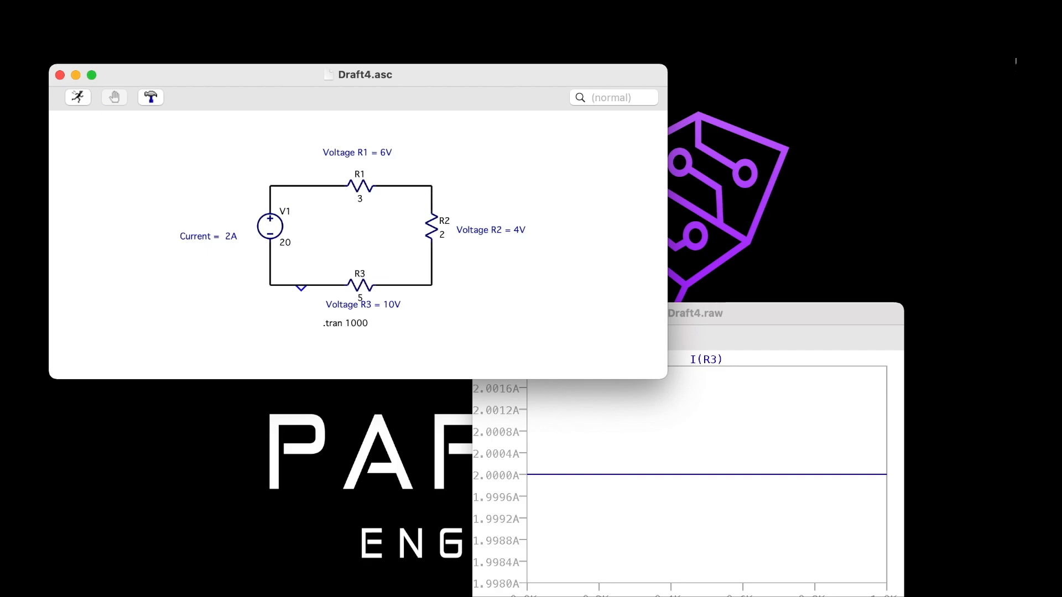
Try to move the .tran 1000 directive and the R3 voltage comment to clear the area below R3
right_click(285, 254)
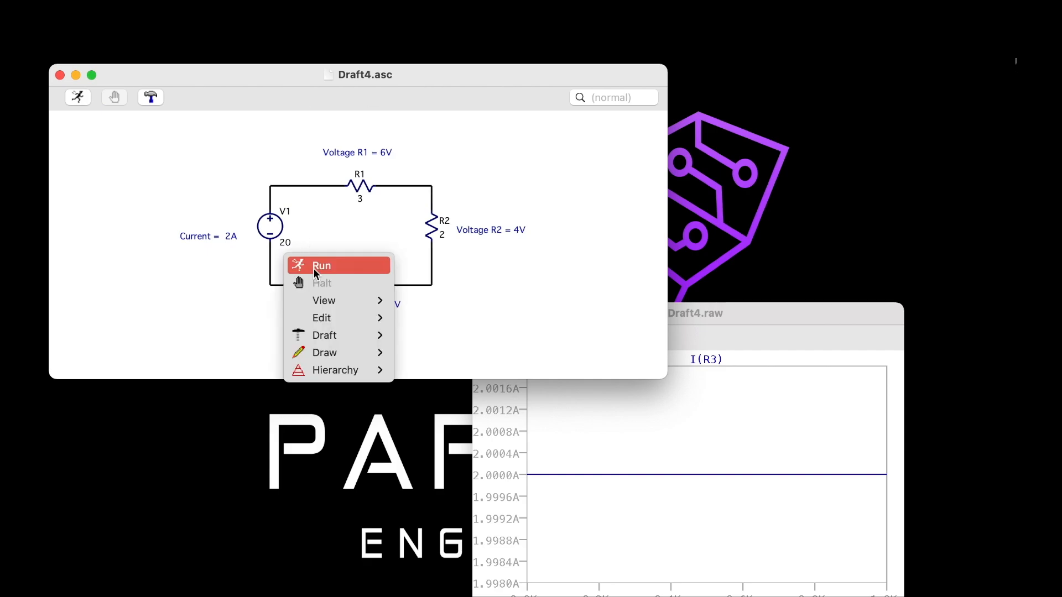
mouse_move(335, 343)
mouse_move(349, 321)
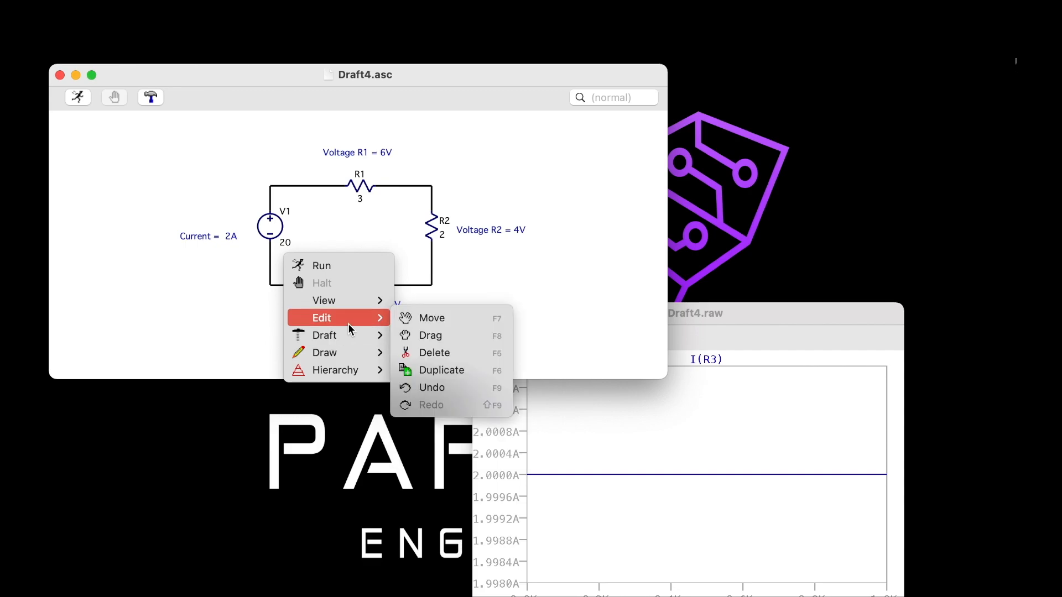
left_click(420, 319)
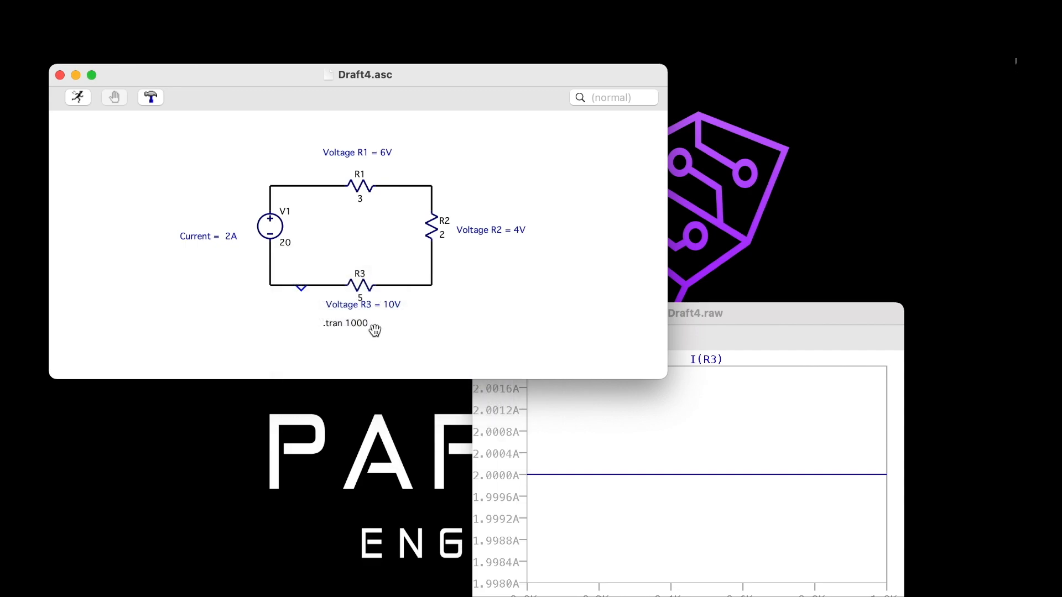
left_click_drag(348, 326, 347, 348)
key("space")
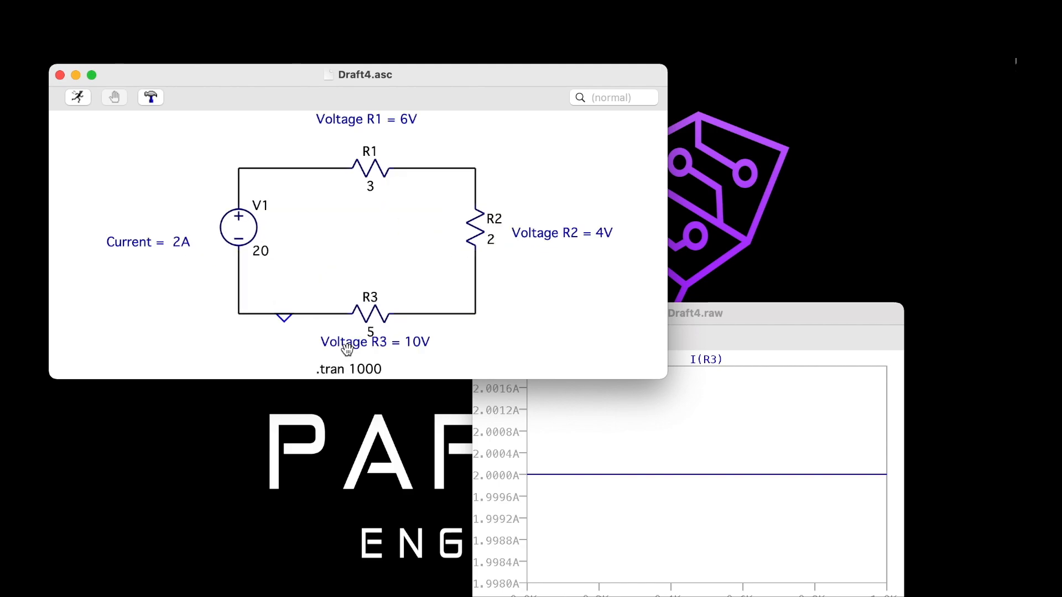
left_click(367, 340)
mouse_move(367, 341)
left_mouse_down()
mouse_move(353, 344)
mouse_move(359, 328)
mouse_move(390, 334)
mouse_move(378, 339)
left_mouse_up()
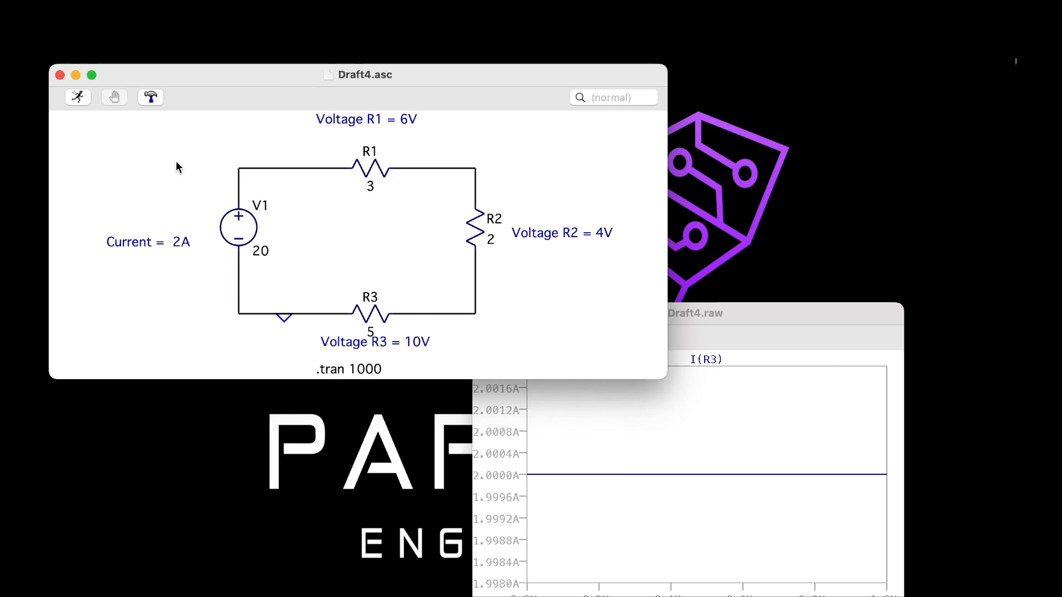
Show the circuit's SPICE netlist beside the schematic, examine the resistor lines, and return to the schematic
right_click(293, 207)
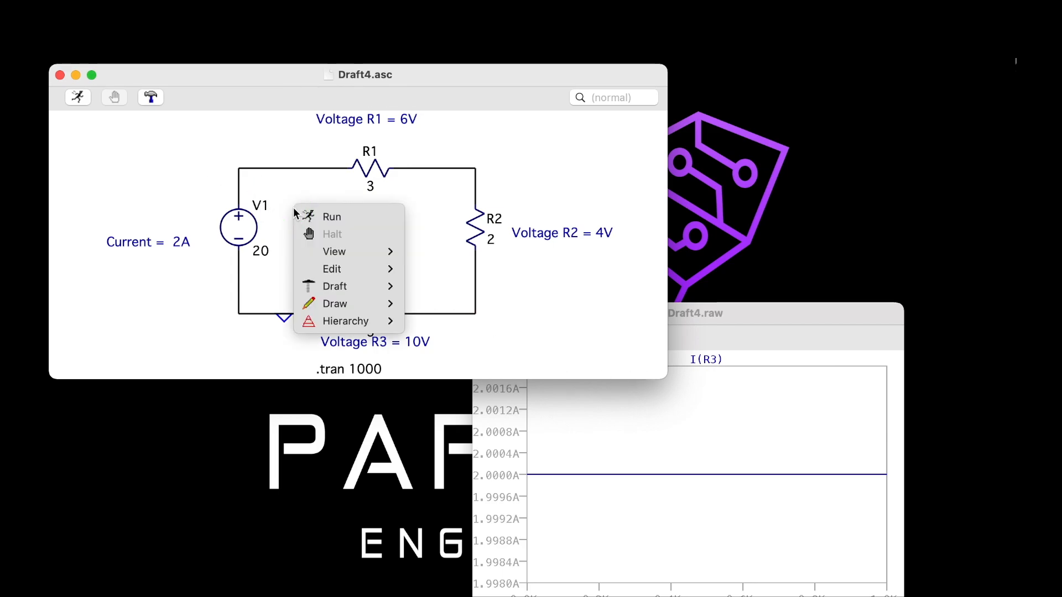
mouse_move(346, 298)
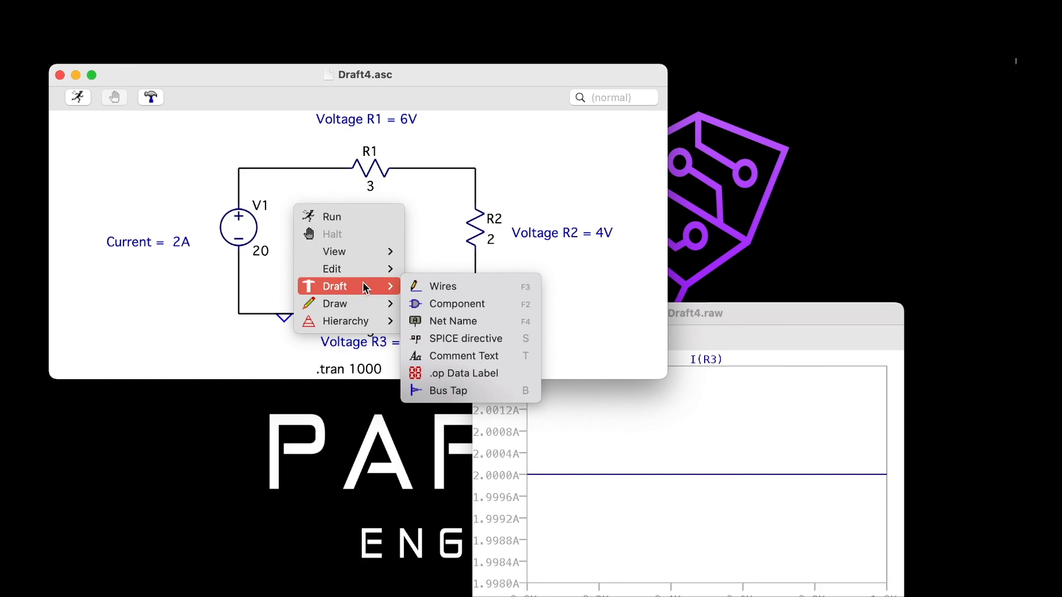
mouse_move(378, 256)
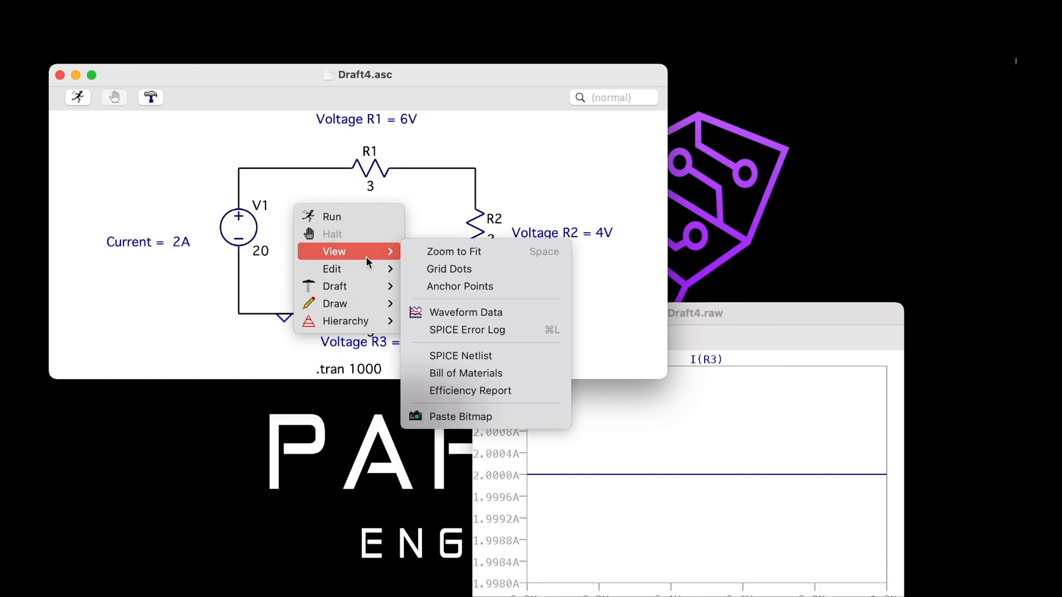
left_click(443, 356)
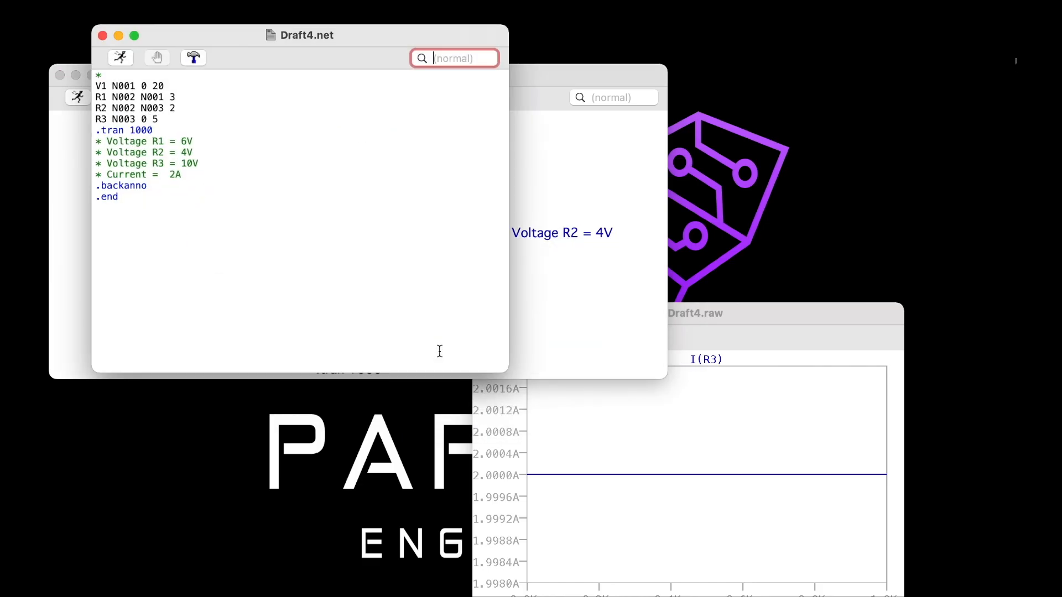
left_click_drag(412, 36, 829, 88)
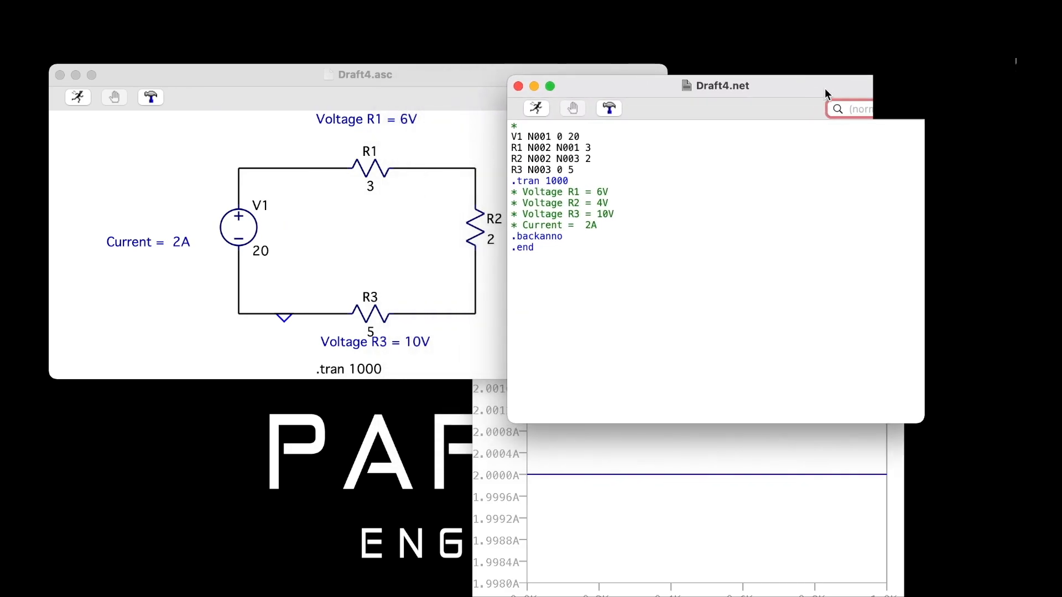
left_click(592, 147)
left_click_drag(592, 146, 584, 159)
left_click_drag(569, 176, 563, 176)
left_click(594, 256)
left_click(445, 315)
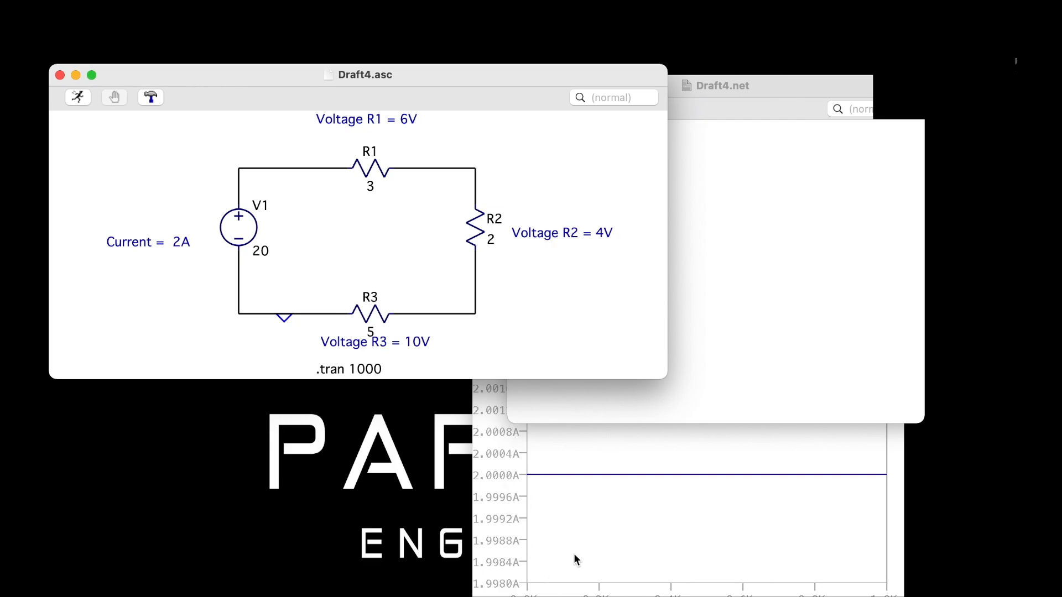
Start a new, blank schematic and move its window up so the whole drawing area is on screen
key("super+Tab")
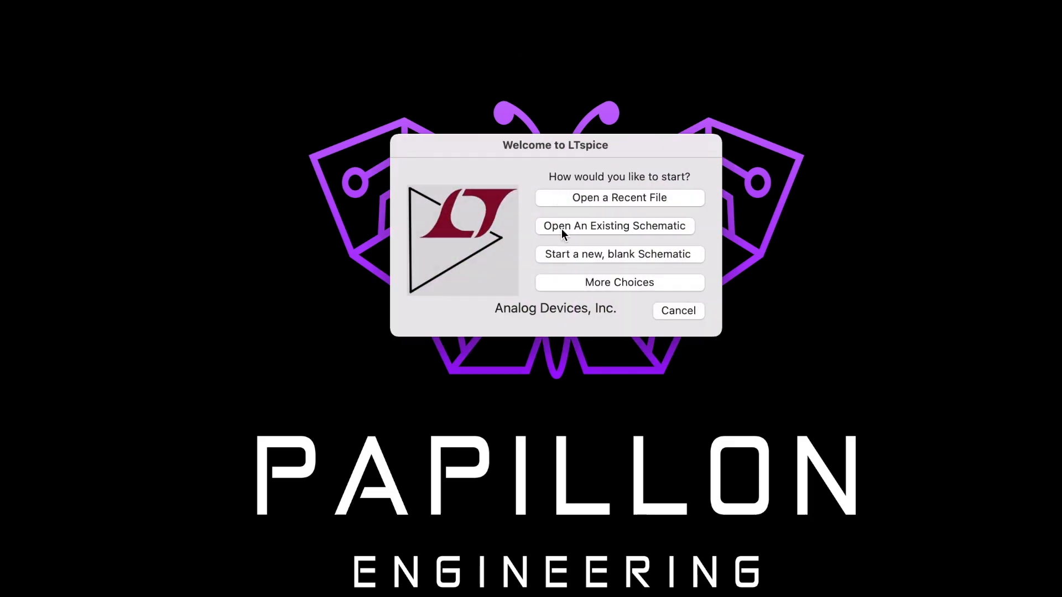
left_click(564, 254)
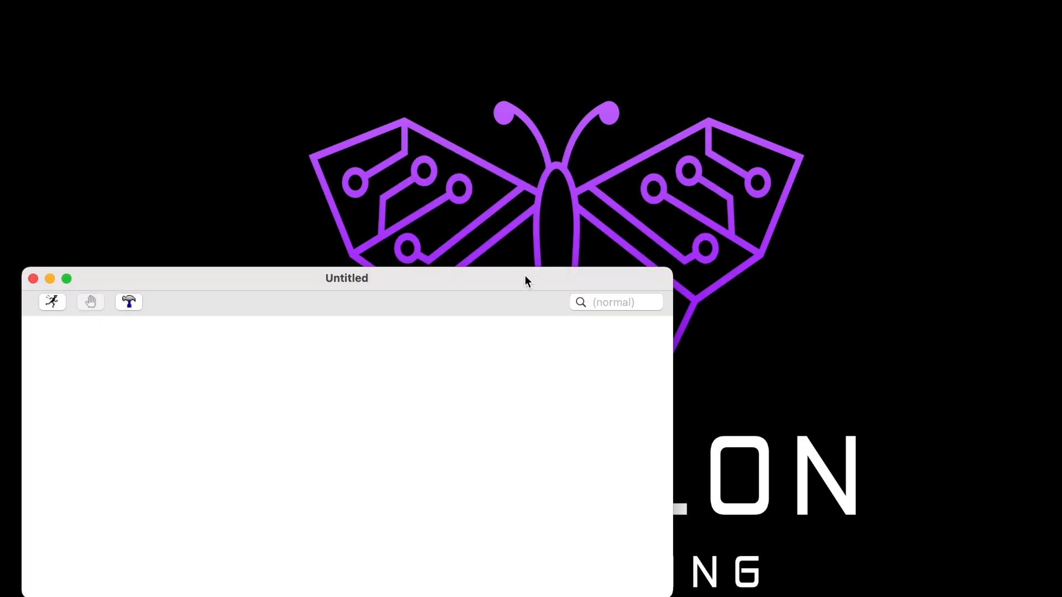
left_click_drag(500, 283, 513, 115)
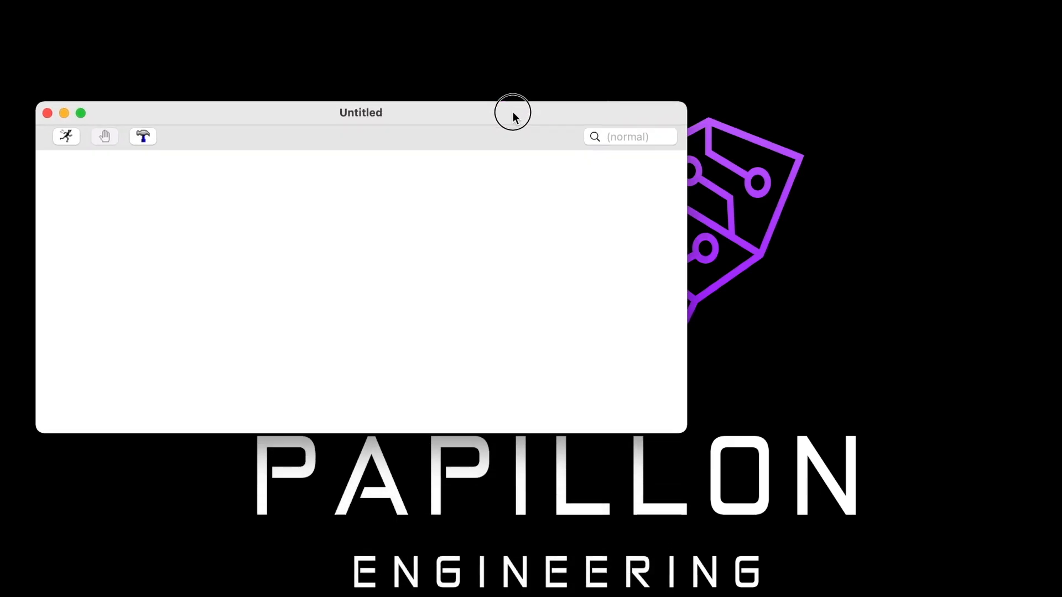
Place one voltage source component on the left side of the blank schematic
right_click(401, 222)
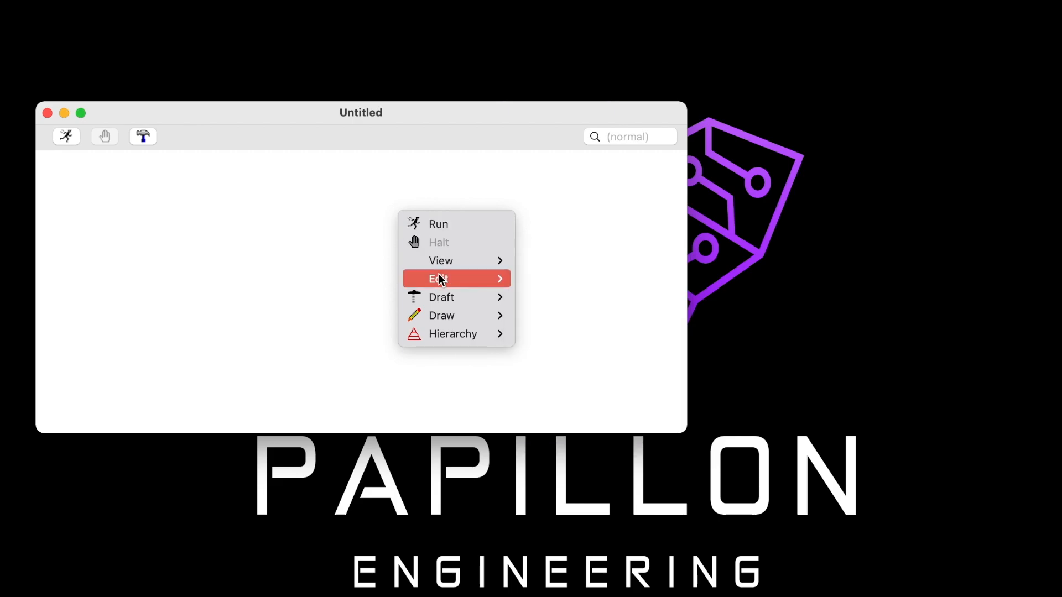
mouse_move(444, 304)
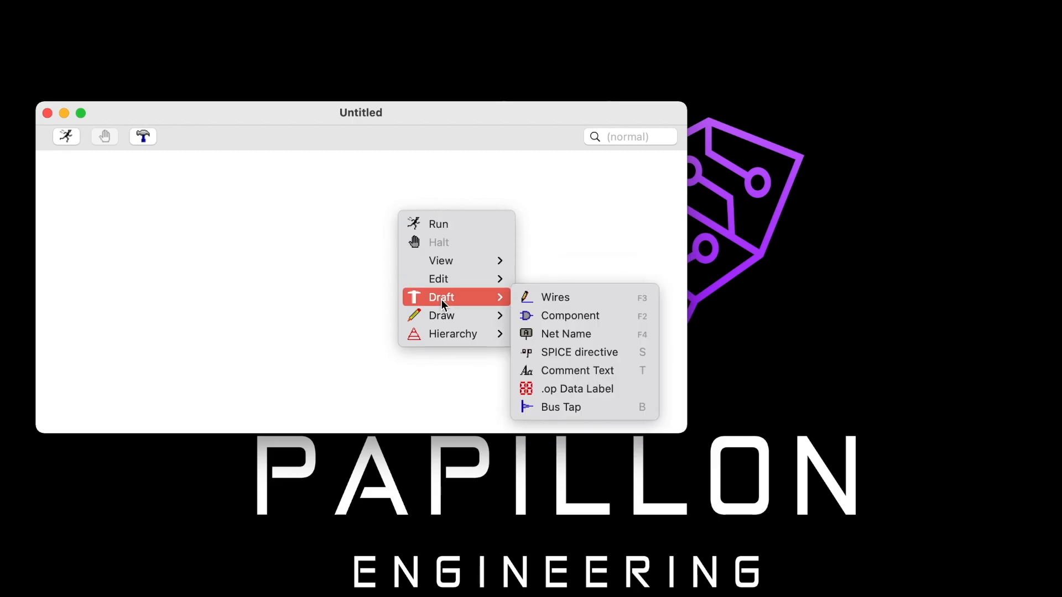
left_click(529, 316)
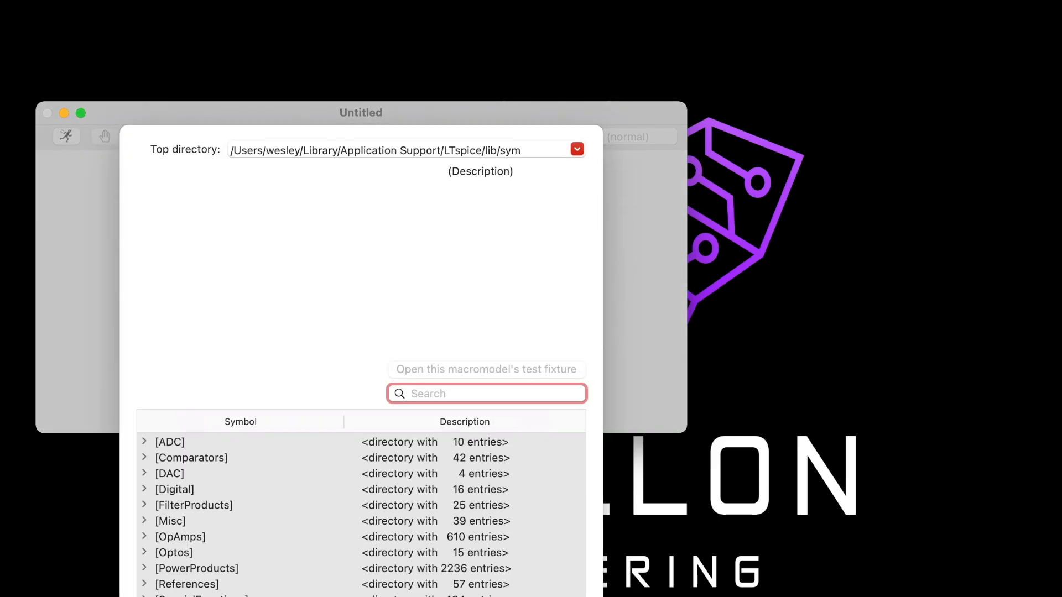
type("volt")
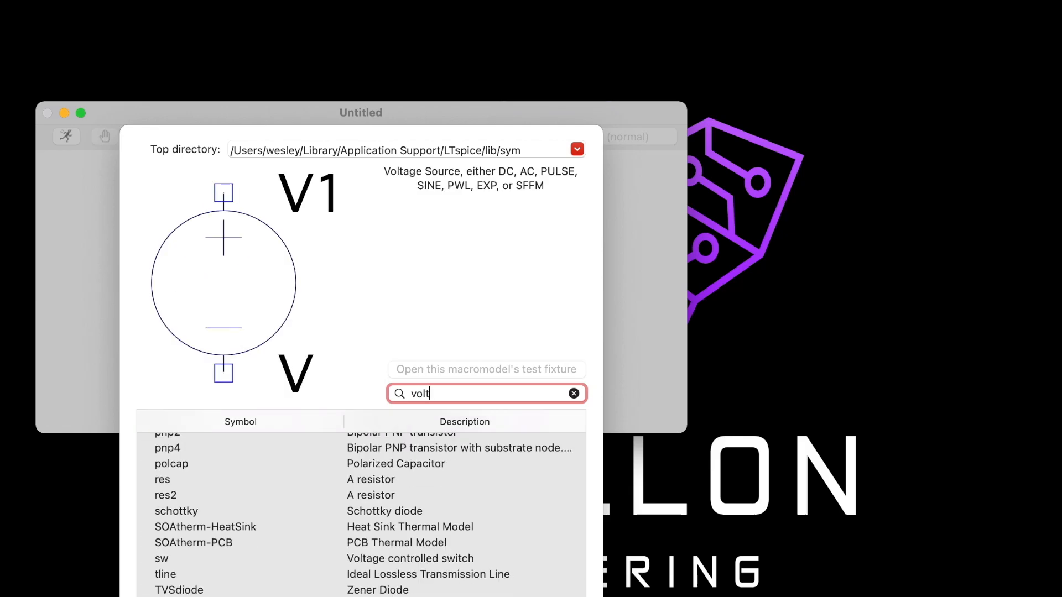
key("Return")
left_click(255, 272)
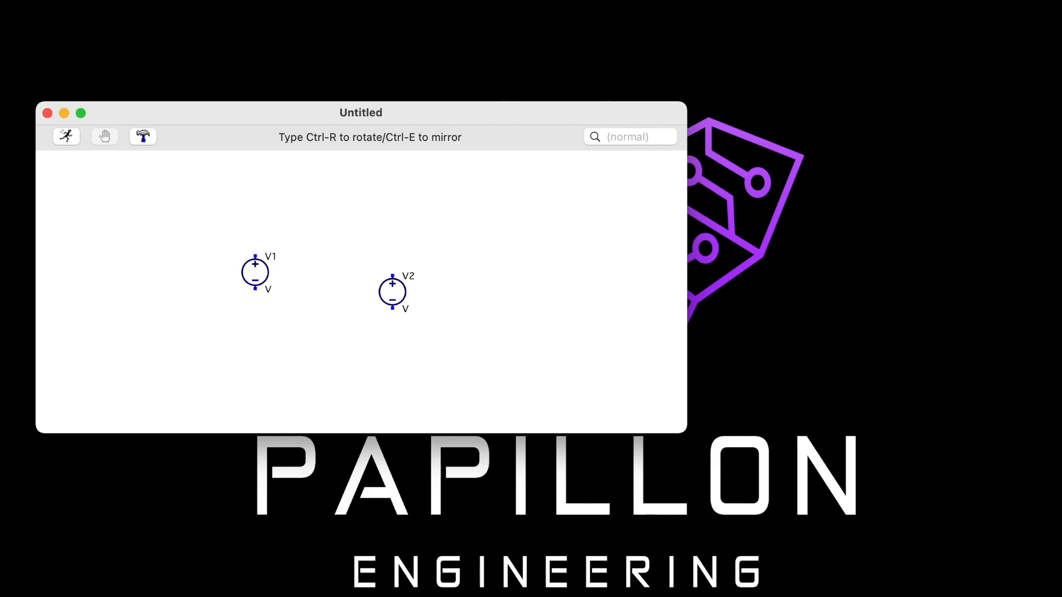
key("Escape")
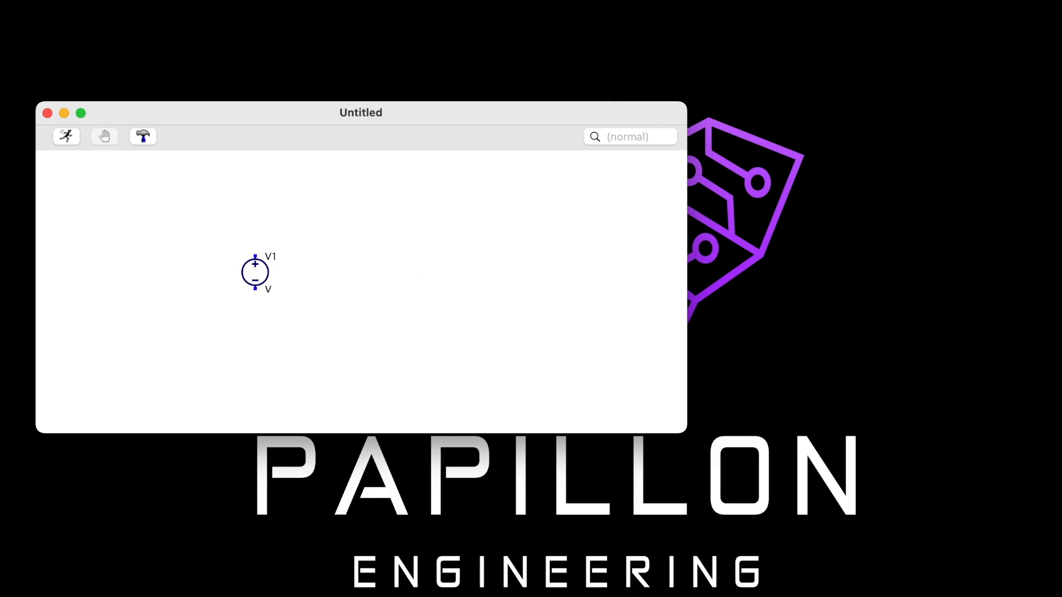
Place three vertical resistors (res) side by side to the right of voltage source V1, level with it
right_click(357, 292)
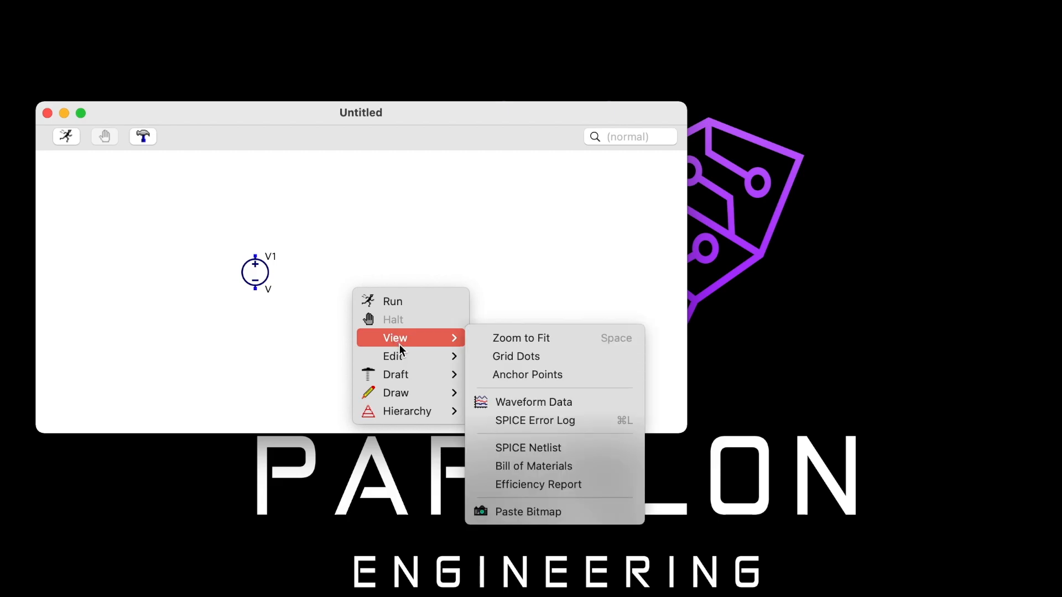
mouse_move(414, 373)
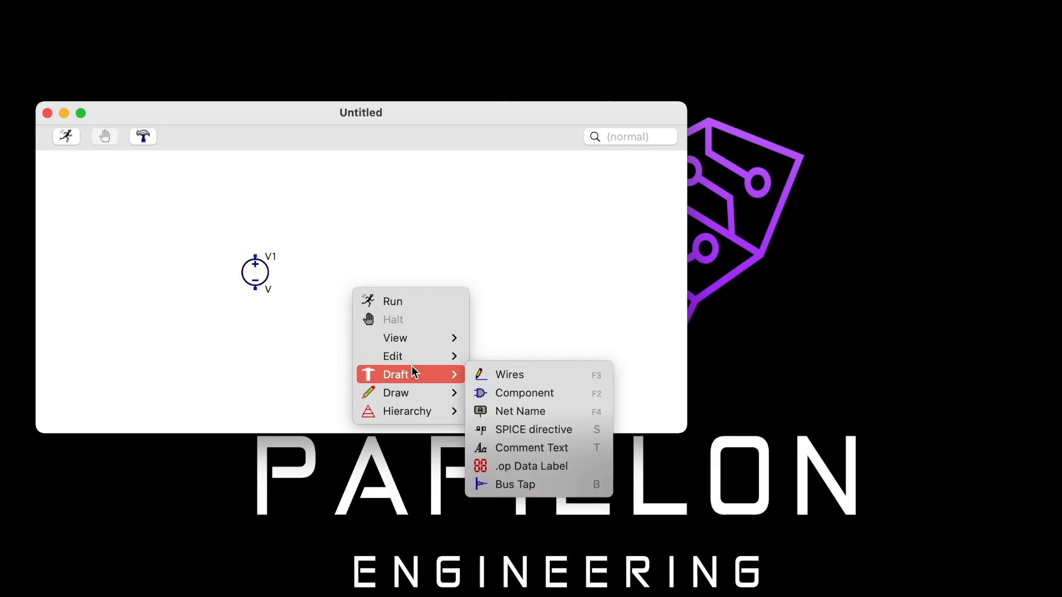
left_click(510, 397)
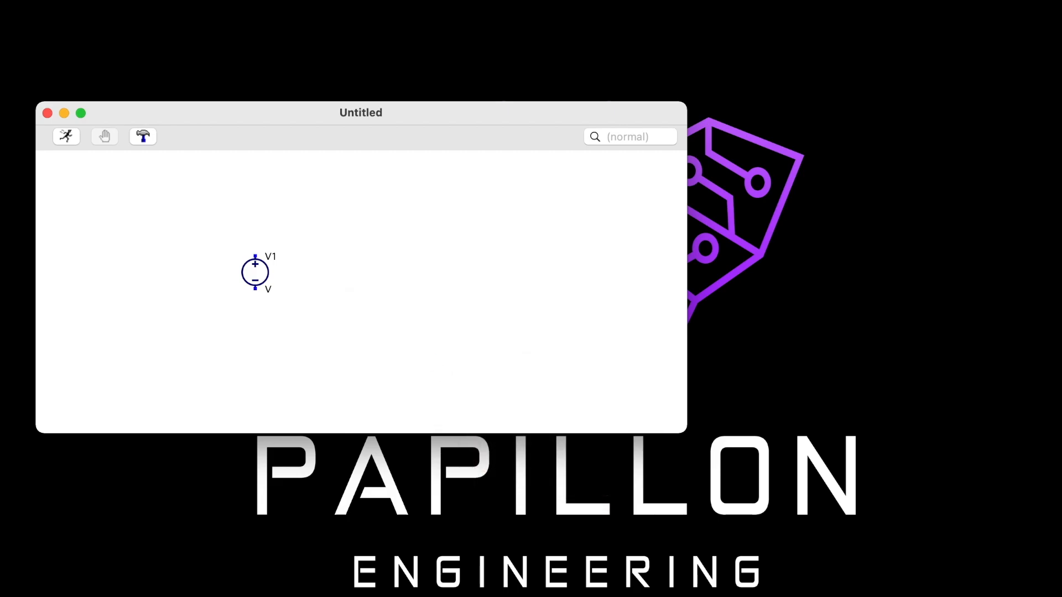
type("res")
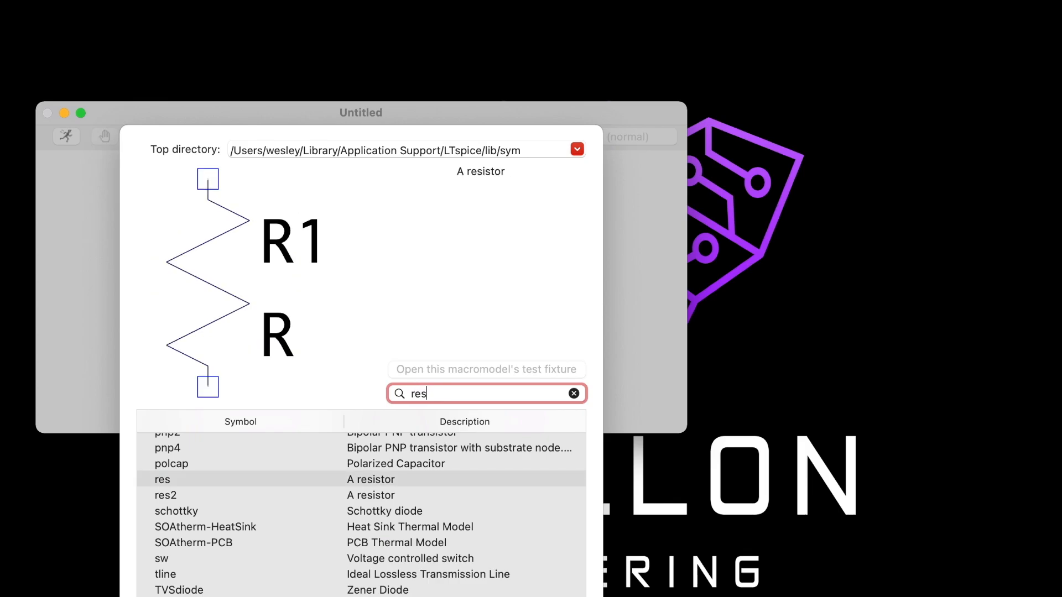
key("Return")
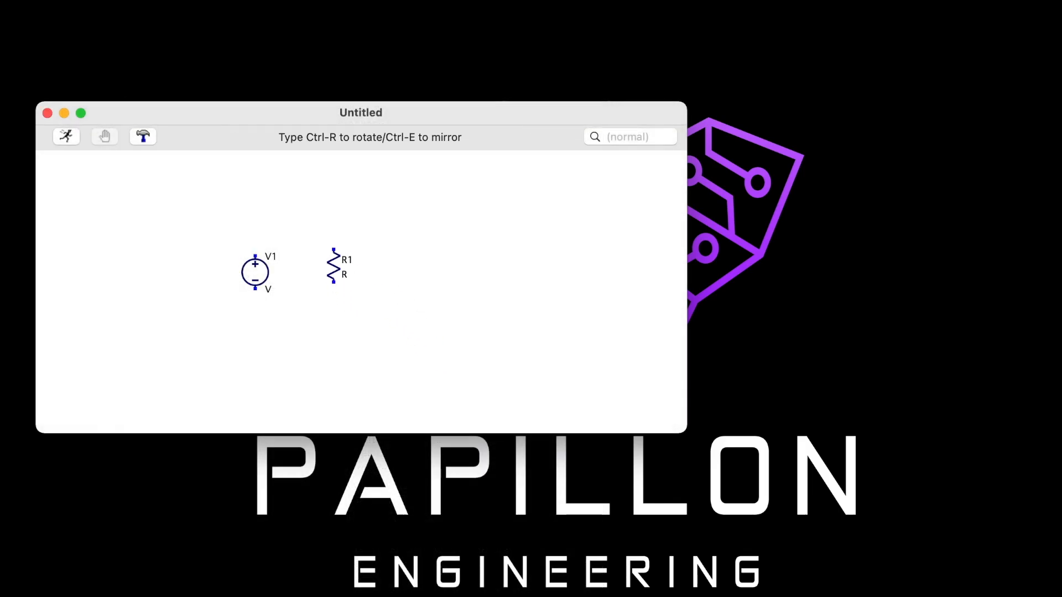
left_click(334, 272)
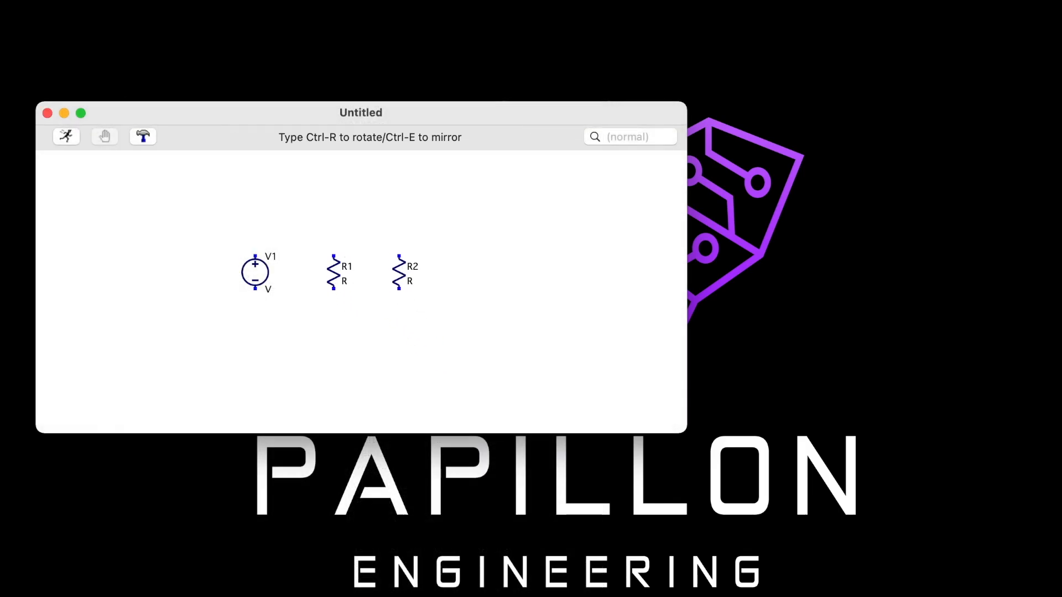
left_click(405, 272)
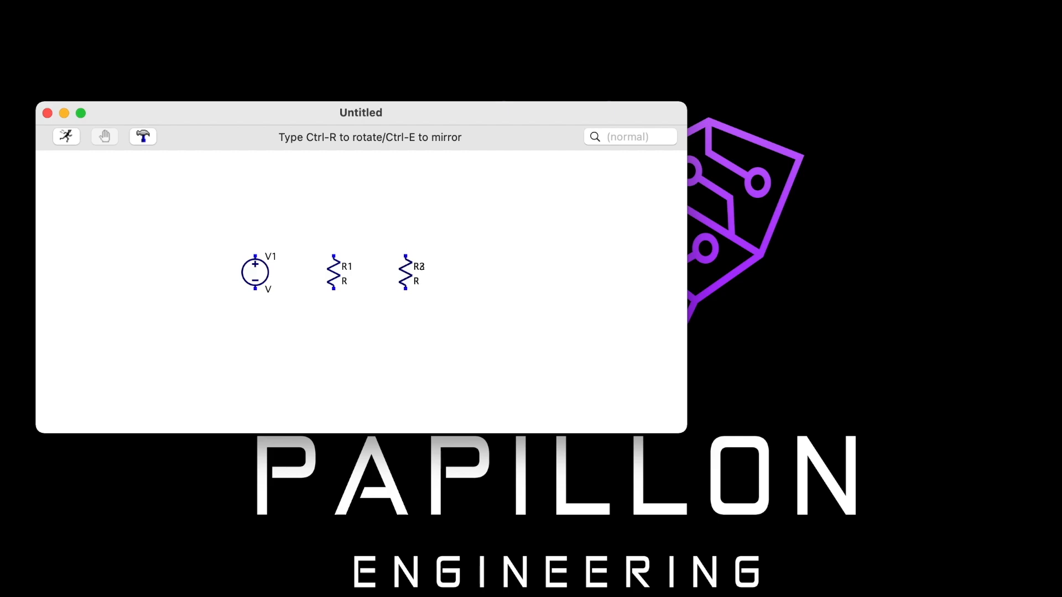
left_click(458, 272)
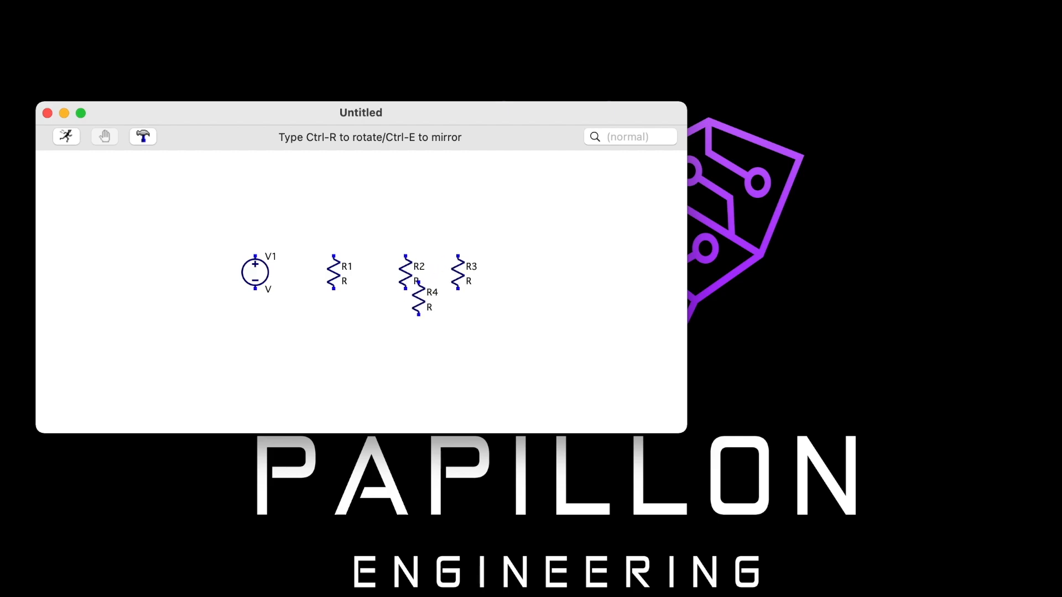
key("Escape")
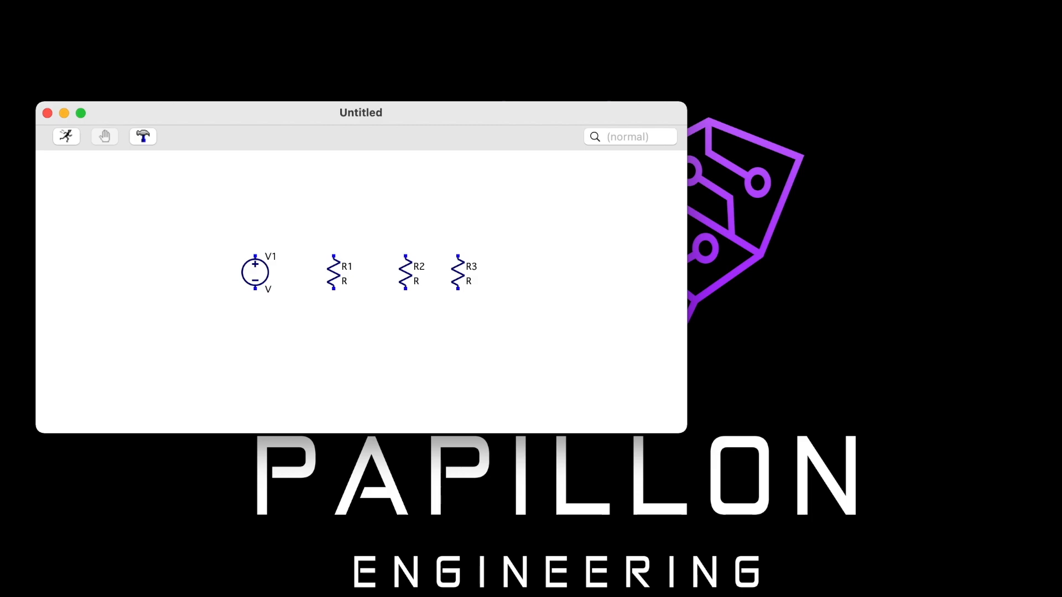